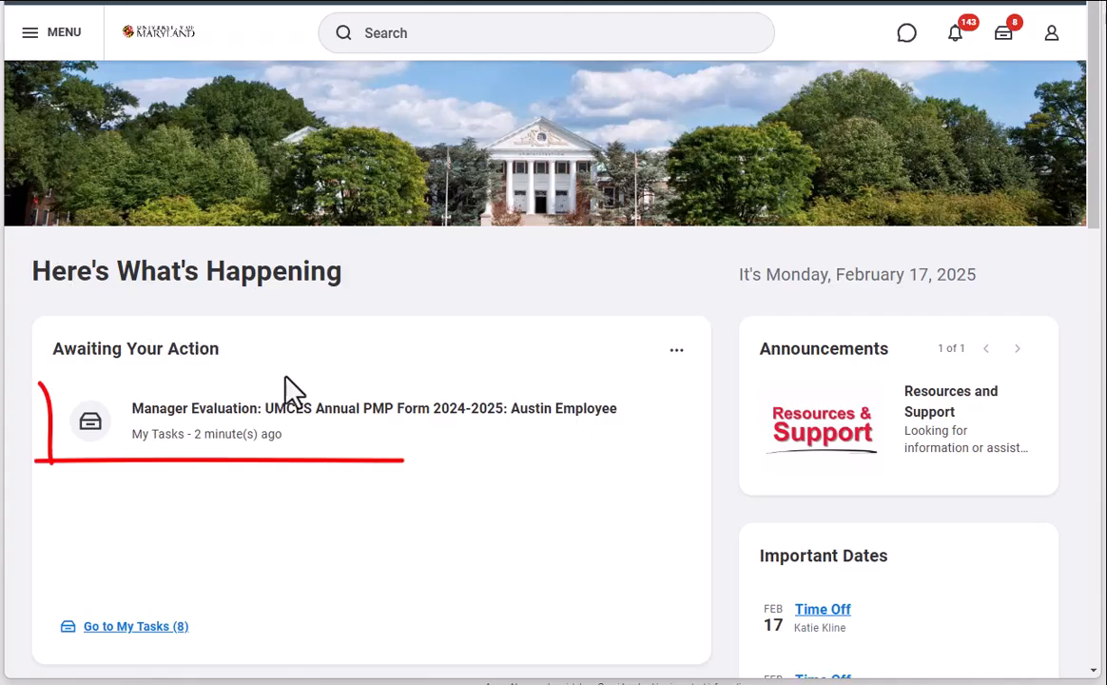
# Step: Open the pending manager evaluation for the UMCES Annual PMP Form 2024-2025 and start it
pyautogui.click(371, 440)
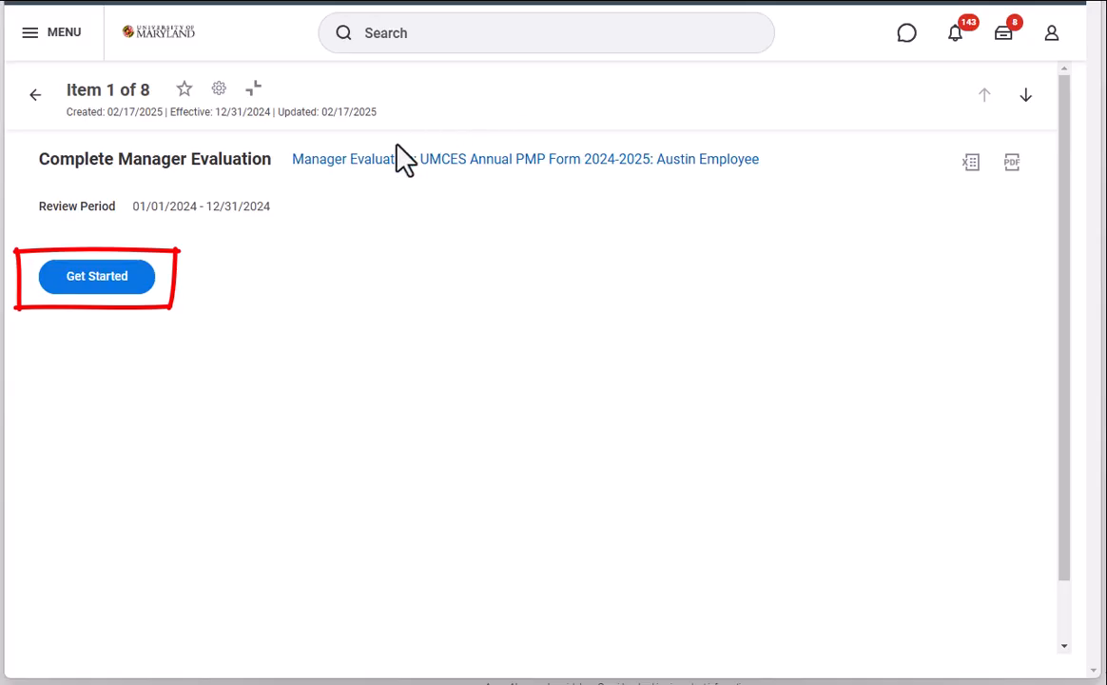
pyautogui.click(96, 277)
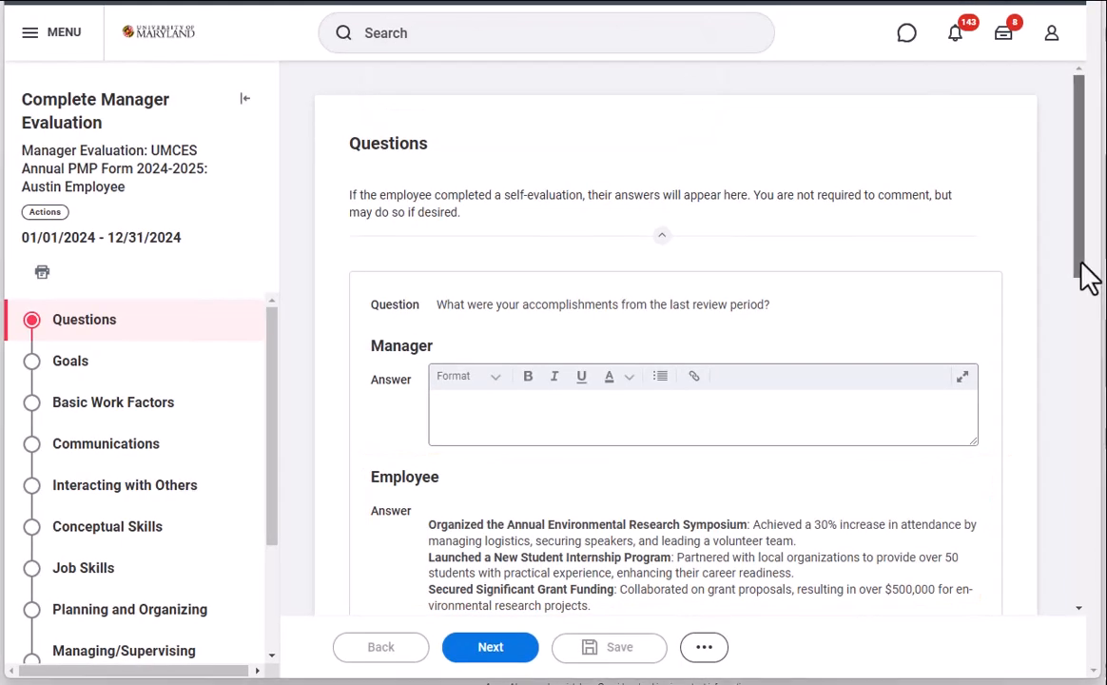
# Step: Answer the accomplishments question as manager with "Considerable accomplishments. Great value add to our team!"
pyautogui.moveTo(1087, 279); pyautogui.dragTo(1097, 342)
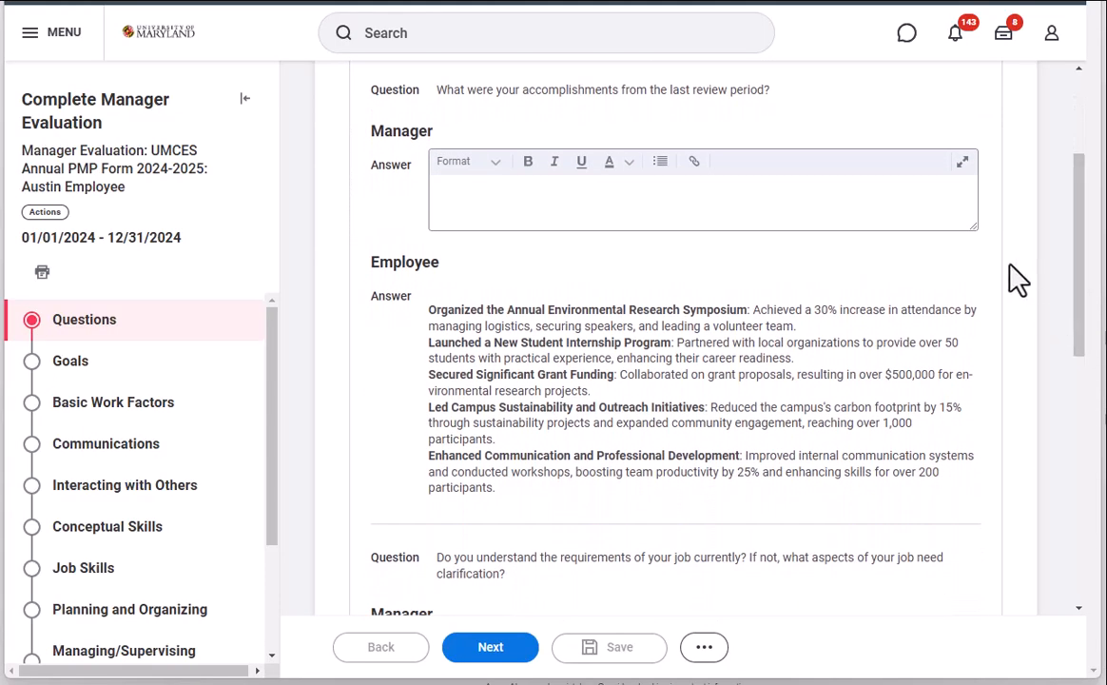
pyautogui.click(841, 196)
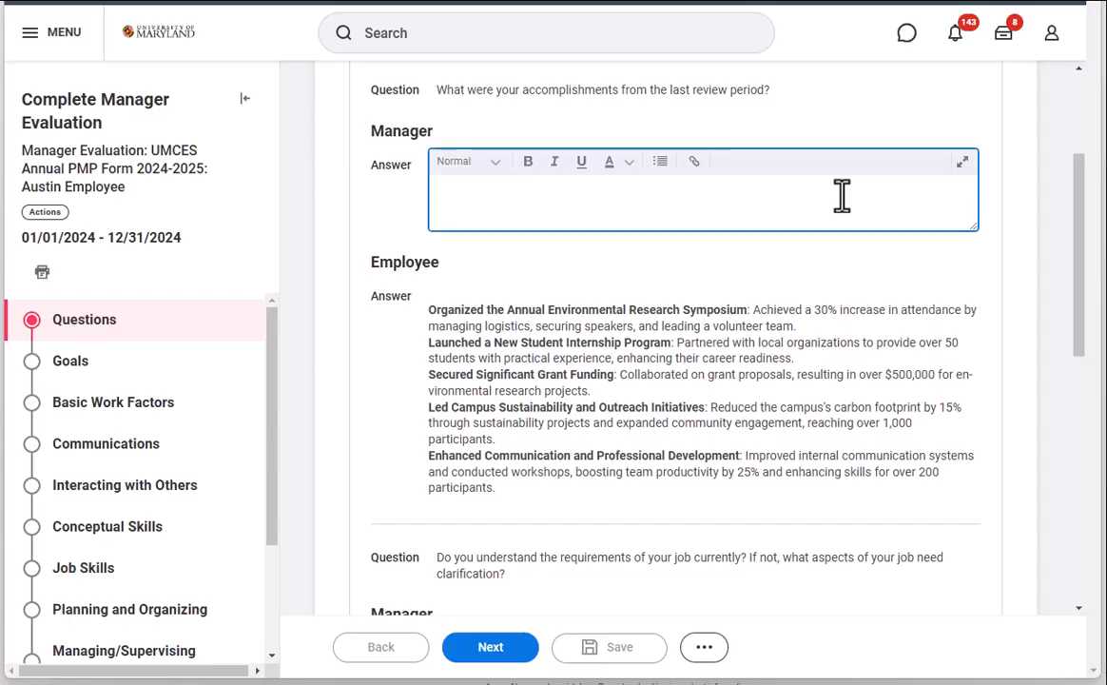
pyautogui.write('Considerable accomplishments. Great value add to our team!')
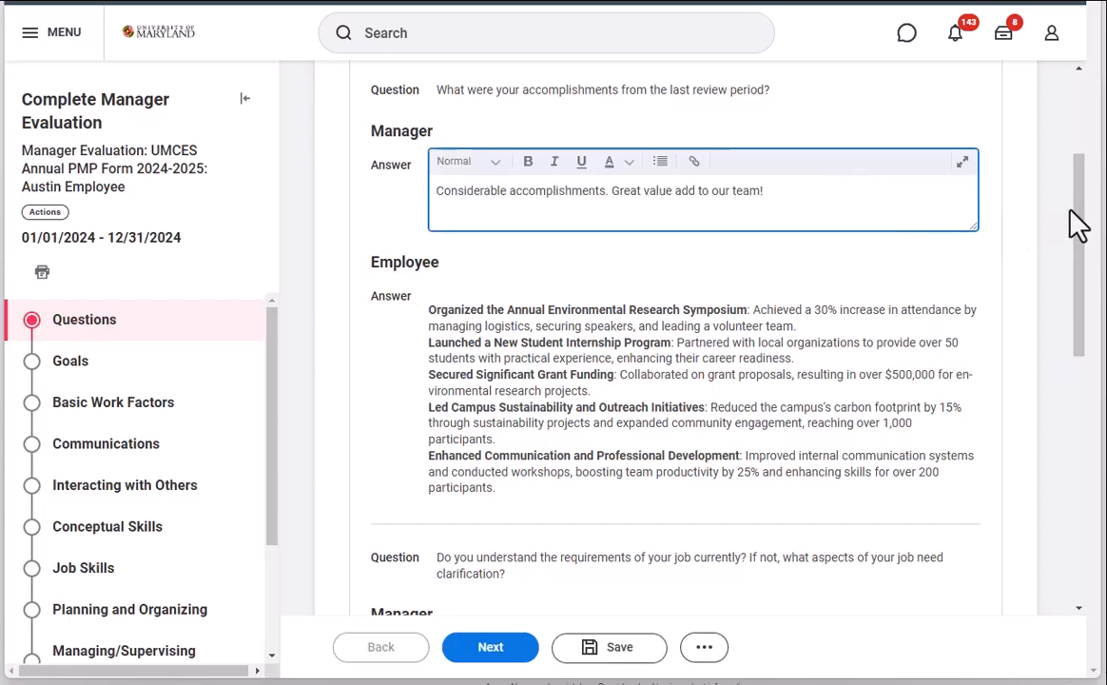
# Step: Answer the performance enhancement question as manager with "Will consider strategic investment in requested resources."
pyautogui.click(1077, 171)
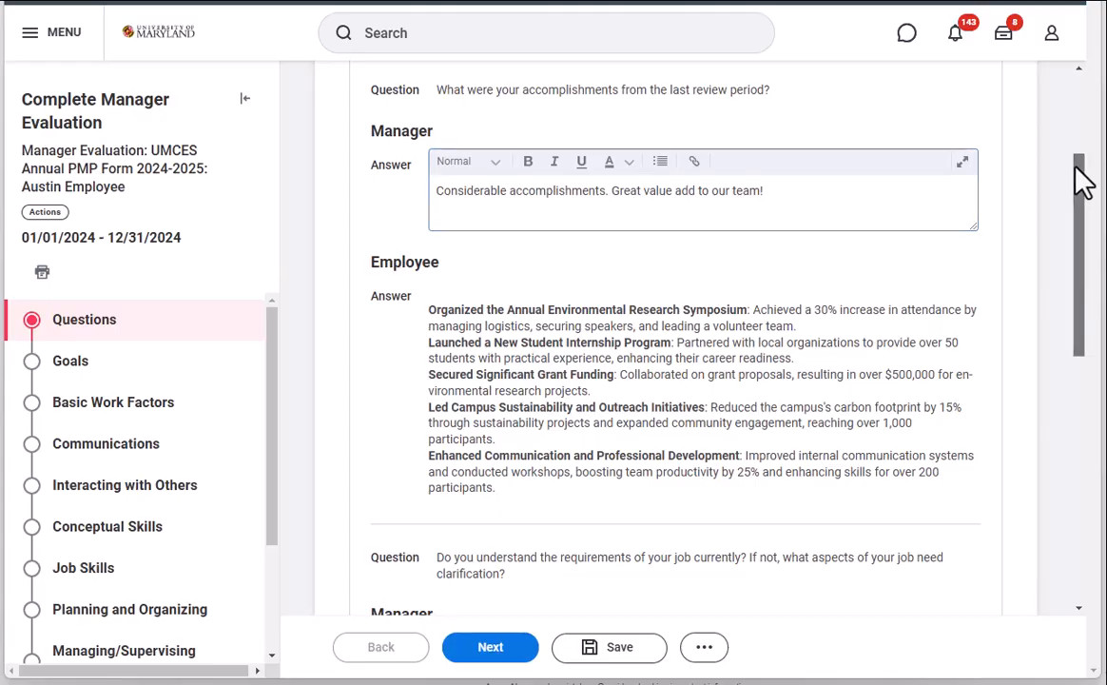
pyautogui.moveTo(1084, 181); pyautogui.dragTo(1102, 342)
pyautogui.scroll(-2, 634, 311)
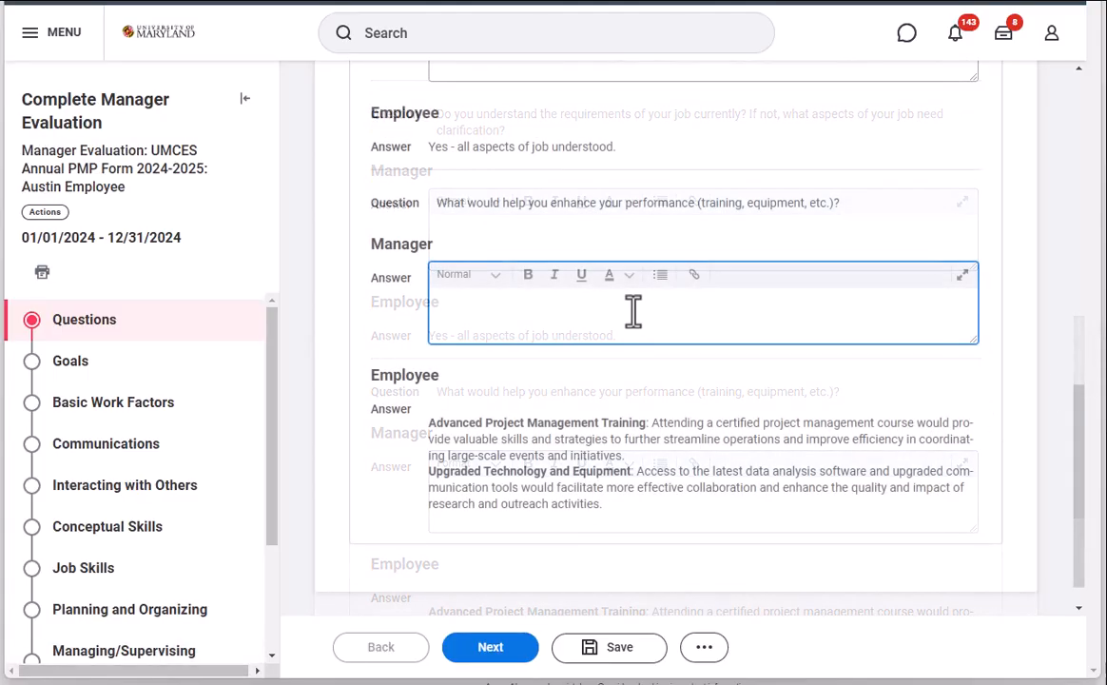
pyautogui.write('Will consider strategic investment in requested resources.')
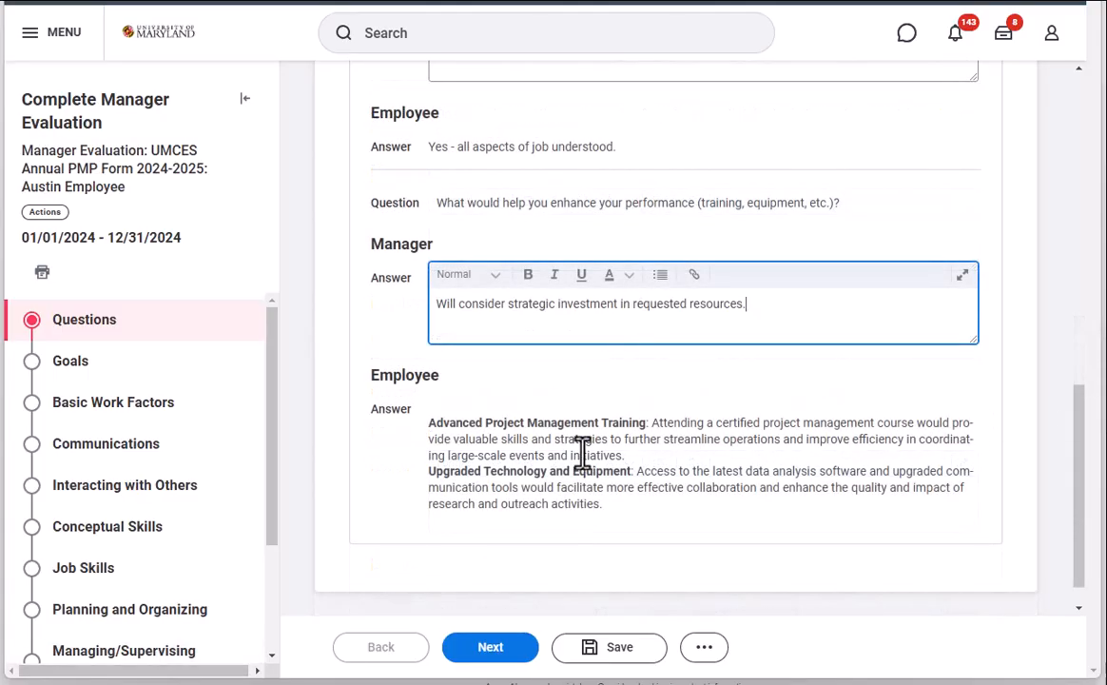
# Step: Advance to the Goals section, review the employee's goal, and continue to Basic Work Factors
pyautogui.click(501, 663)
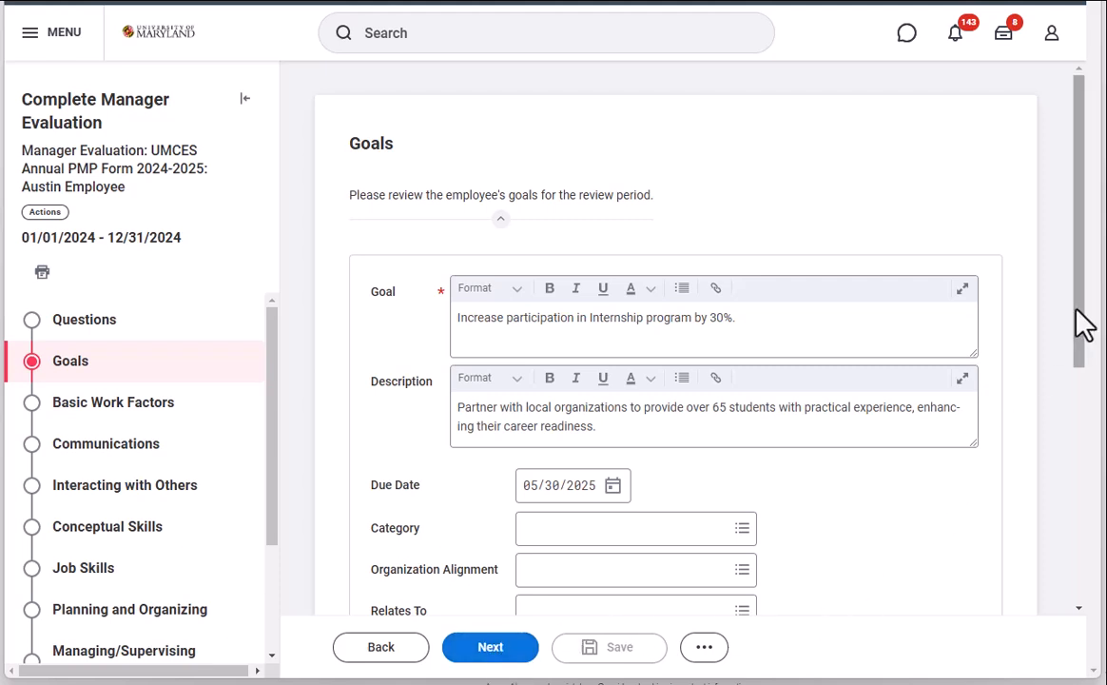
pyautogui.moveTo(1077, 310); pyautogui.dragTo(1077, 373)
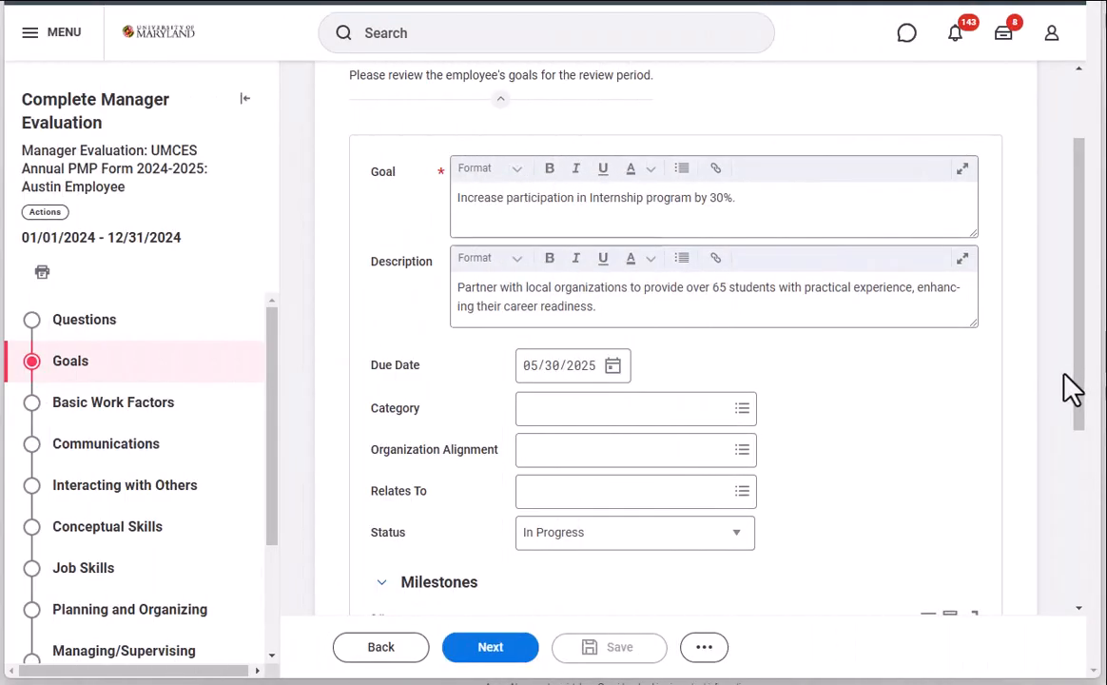
pyautogui.click(495, 654)
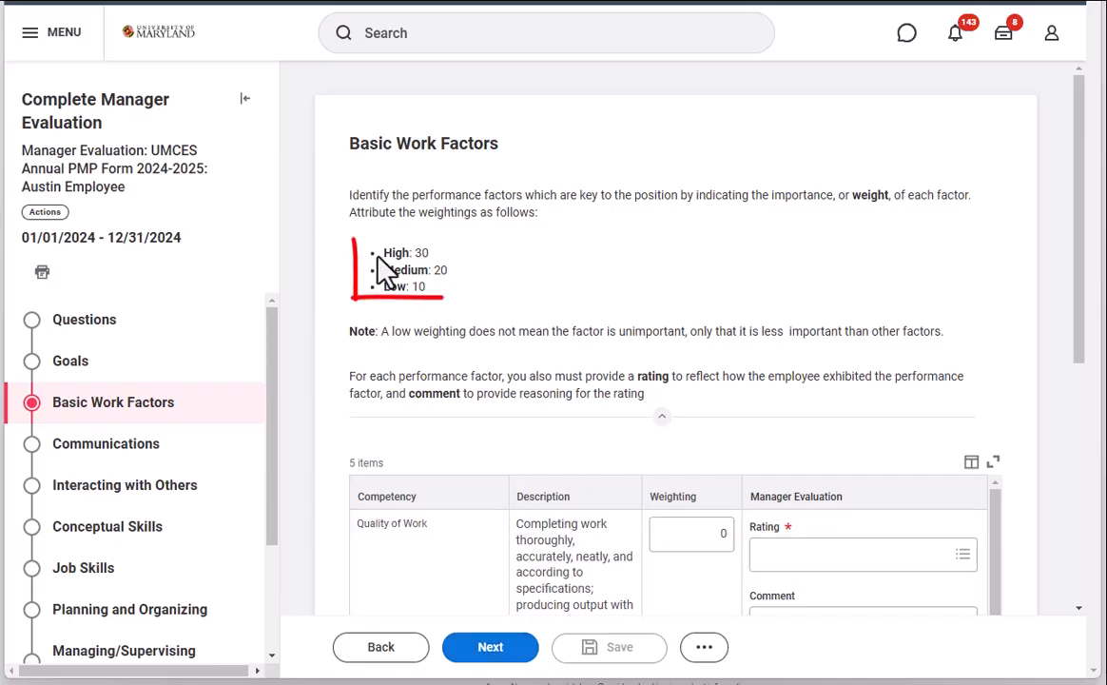
# Step: Evaluate Quality of Work with weighting 20, rating Fully Successful and the comment "Exhibits deep understanding of job responsibilities."
pyautogui.moveTo(379, 253)
pyautogui.mouseDown()
pyautogui.moveTo(419, 254)
pyautogui.moveTo(489, 304)
pyautogui.mouseUp()
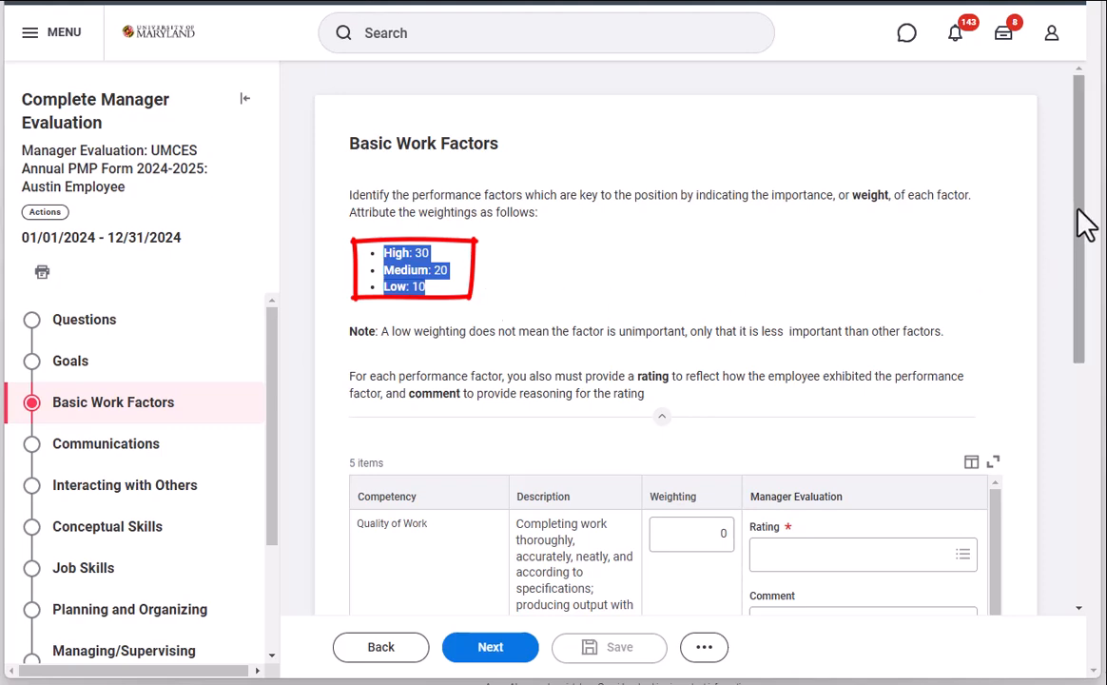
pyautogui.moveTo(1084, 224)
pyautogui.mouseDown()
pyautogui.moveTo(1098, 264)
pyautogui.moveTo(1099, 416)
pyautogui.mouseUp()
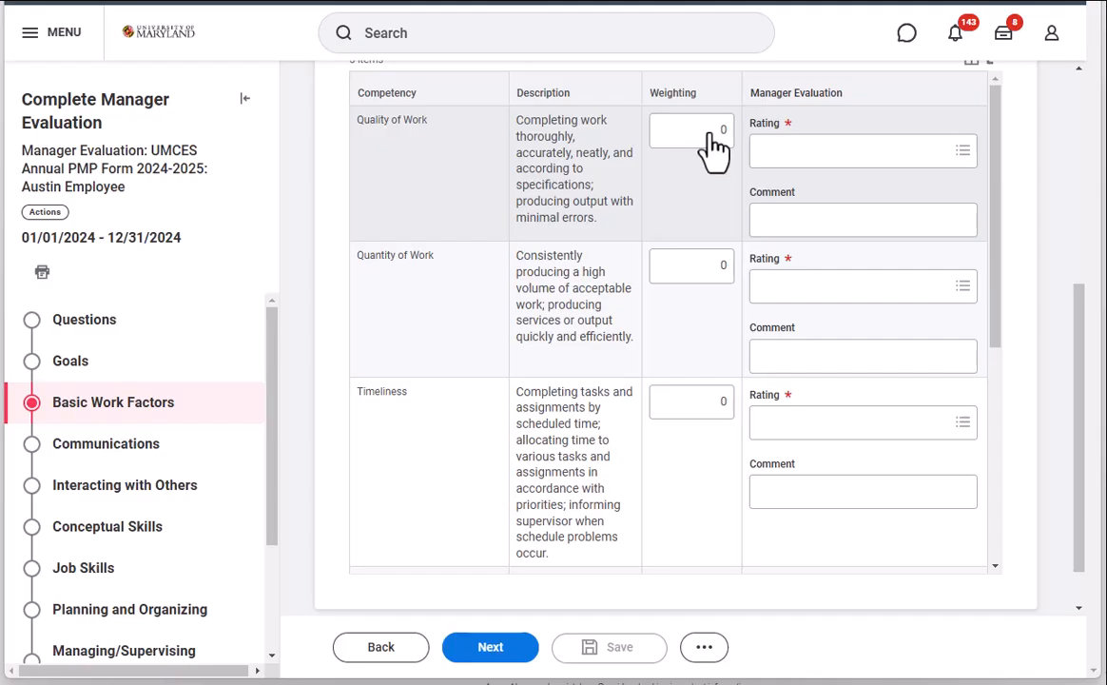
pyautogui.click(715, 147)
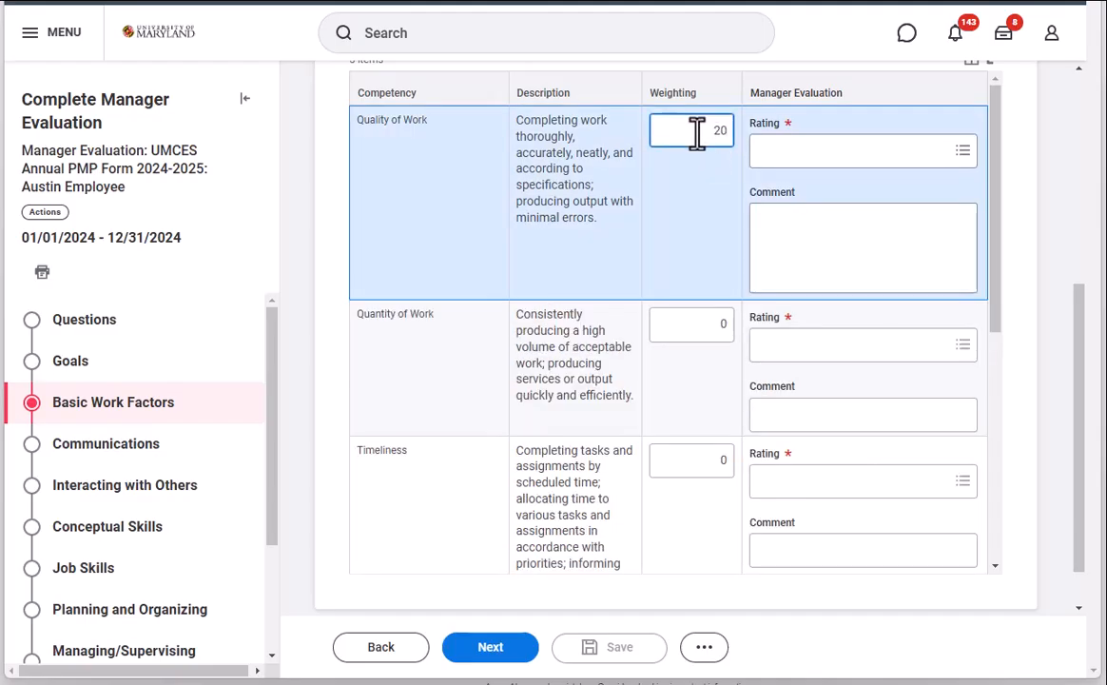
pyautogui.click(829, 155)
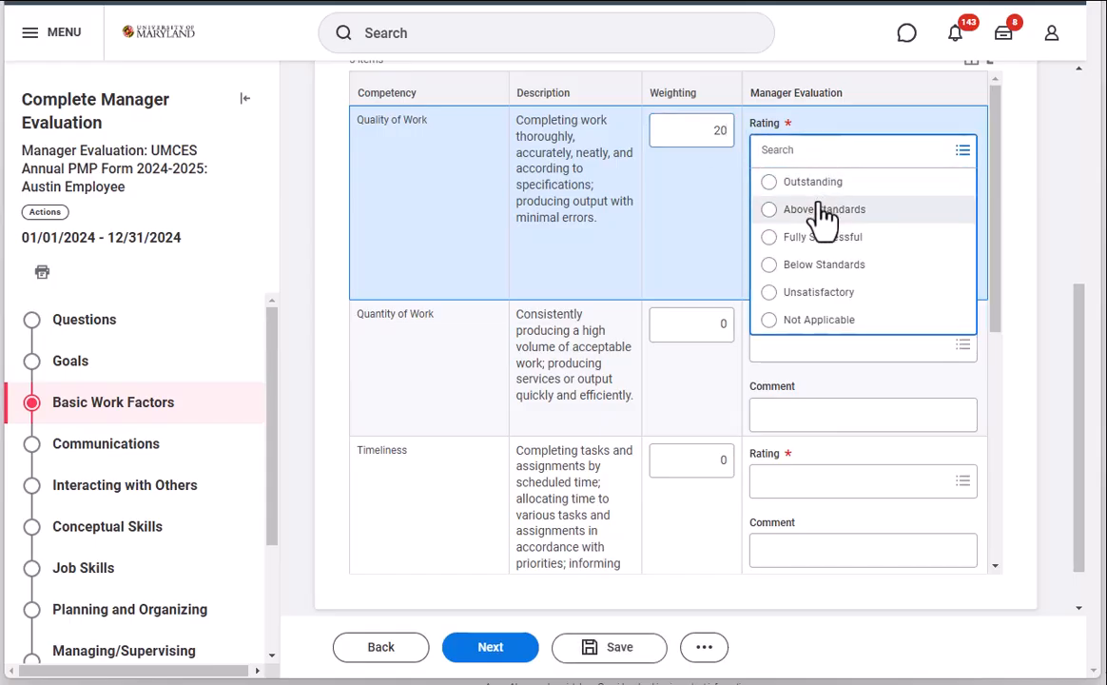
pyautogui.click(766, 240)
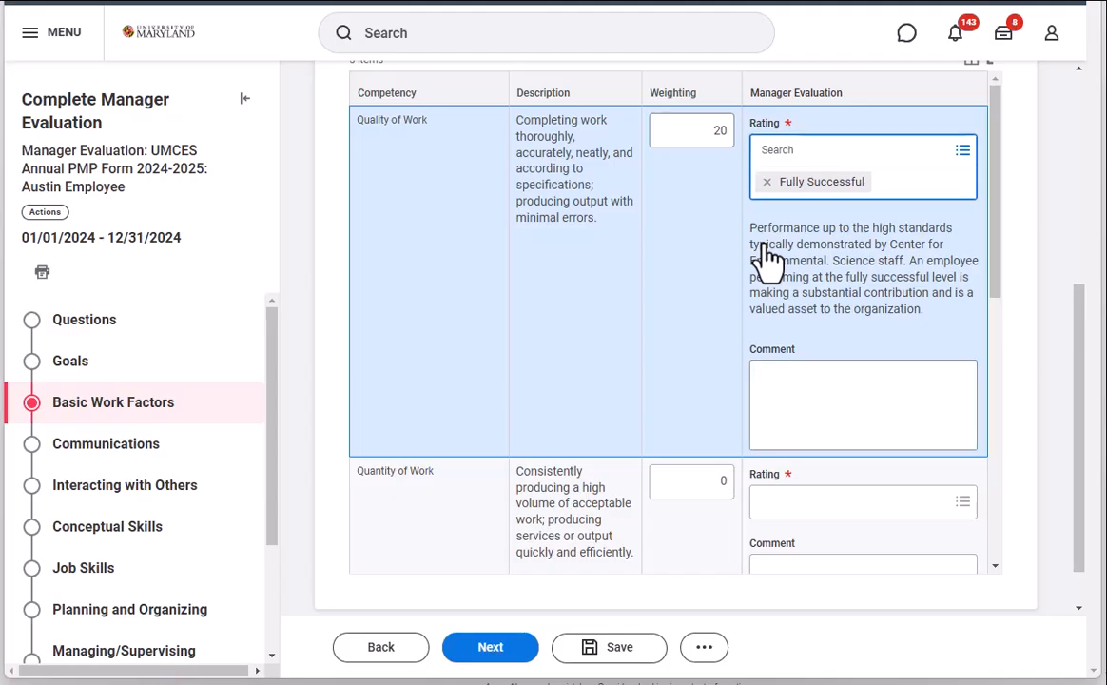
pyautogui.click(856, 378)
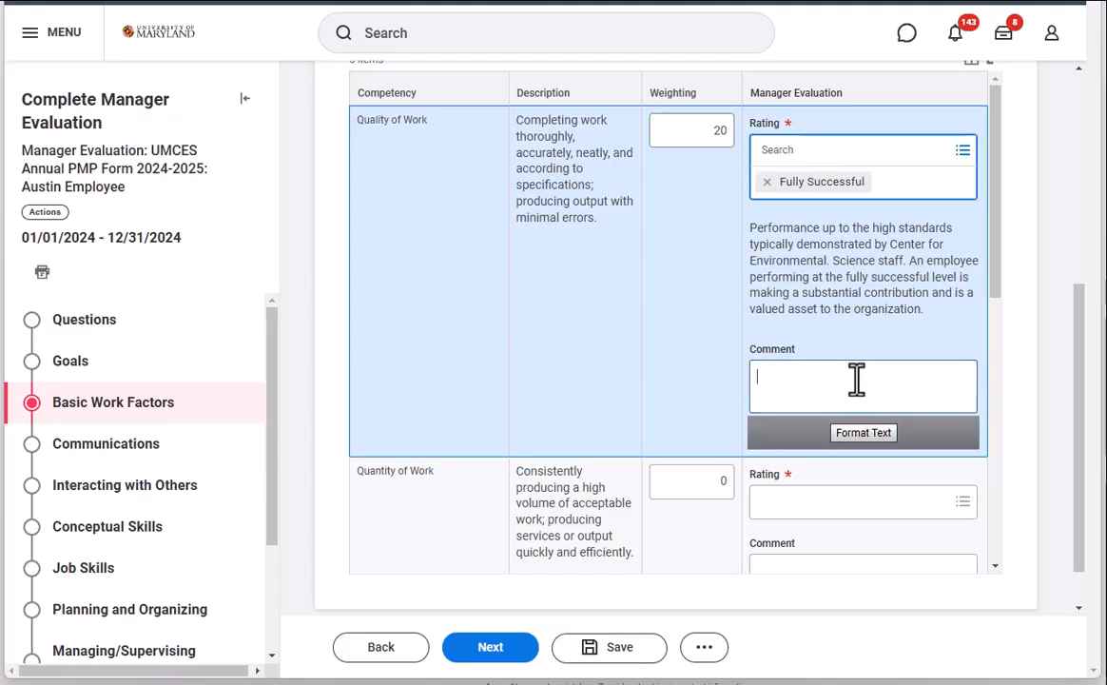
pyautogui.write('Exhibits deep understanding of job responsibilities.')
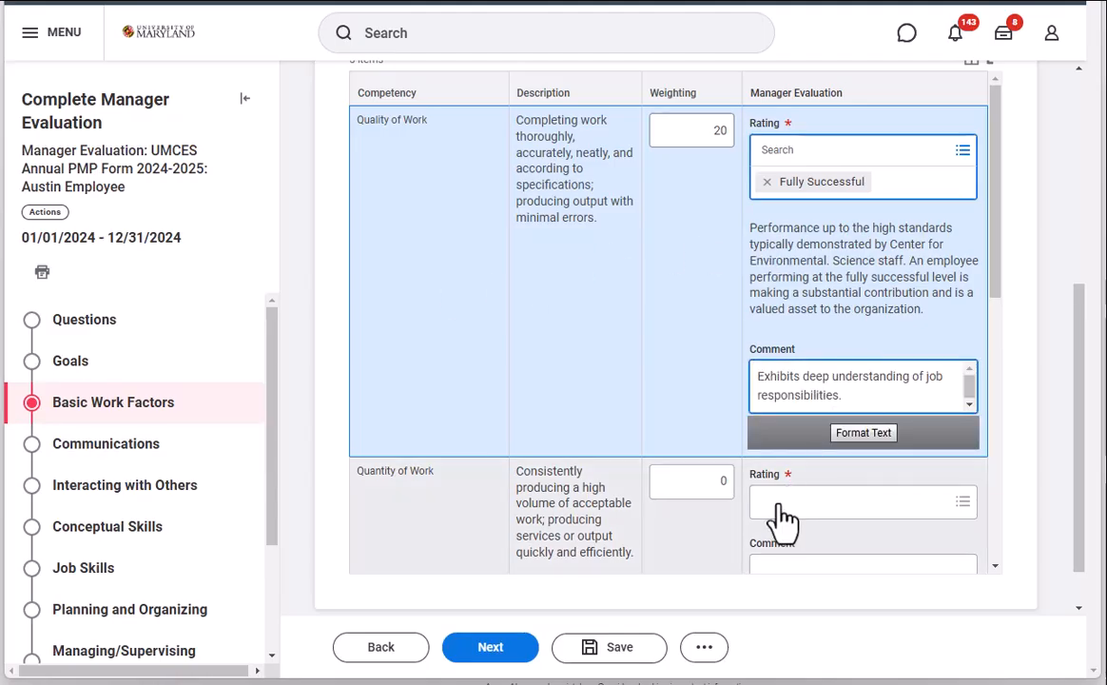
# Step: Evaluate Quantity of Work with weighting 10, rating Above Standards and the comment "Applies expertise to solve complex problems."
pyautogui.scroll(-3, 781, 519)
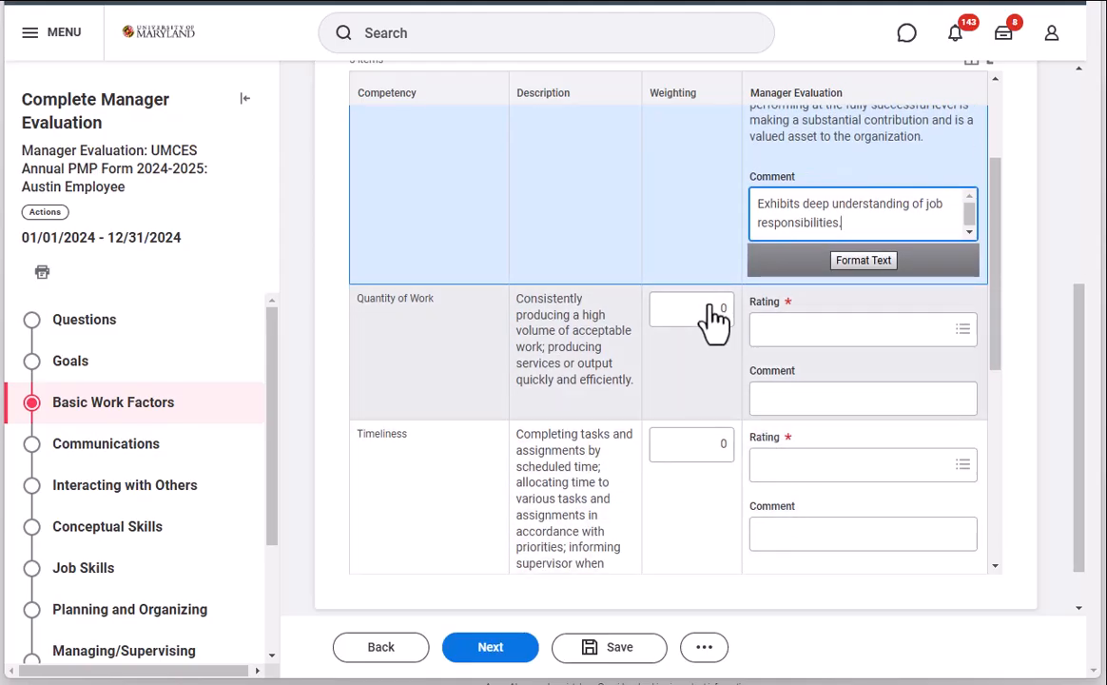
pyautogui.click(710, 308)
pyautogui.write('10')
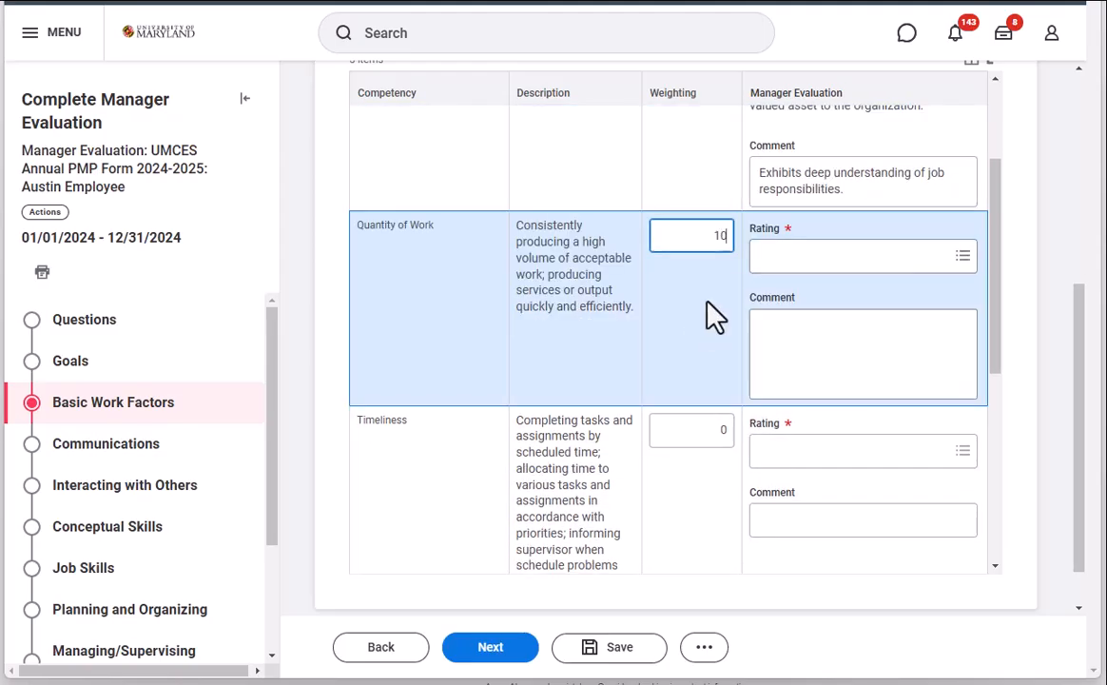
pyautogui.click(786, 258)
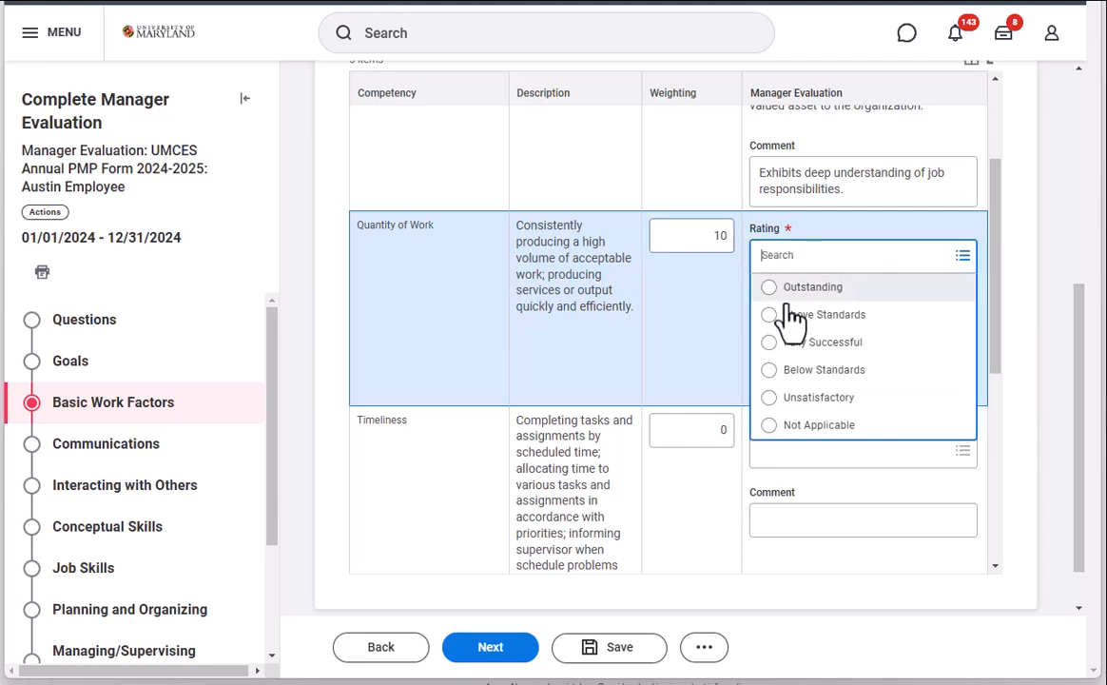
pyautogui.click(770, 320)
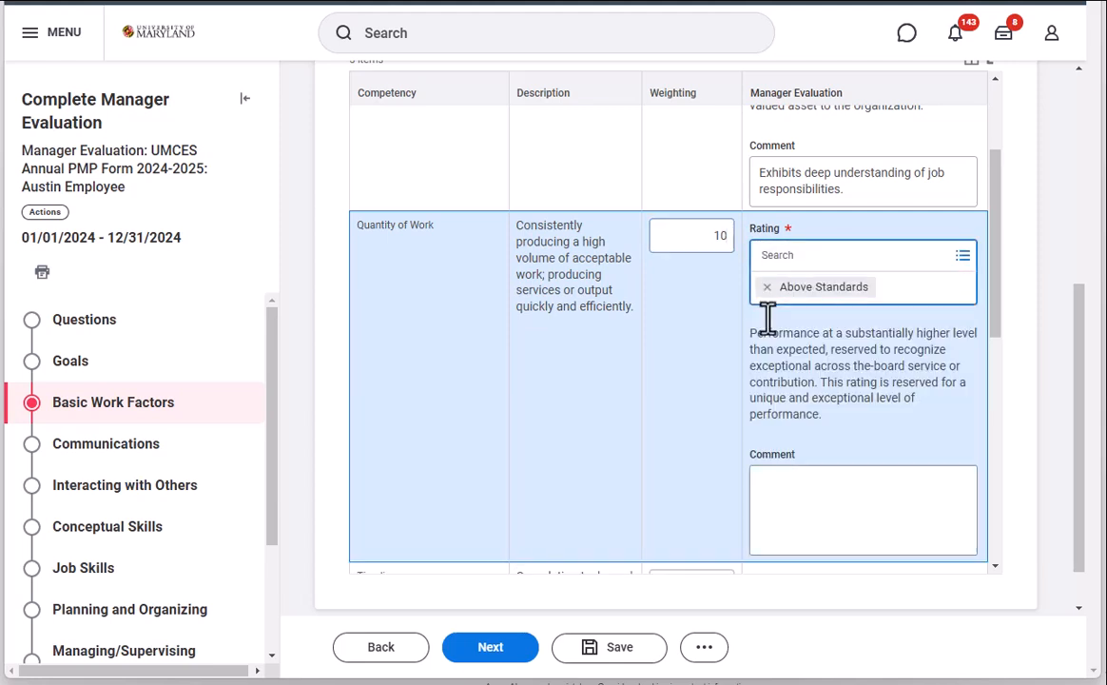
pyautogui.scroll(-3, 831, 412)
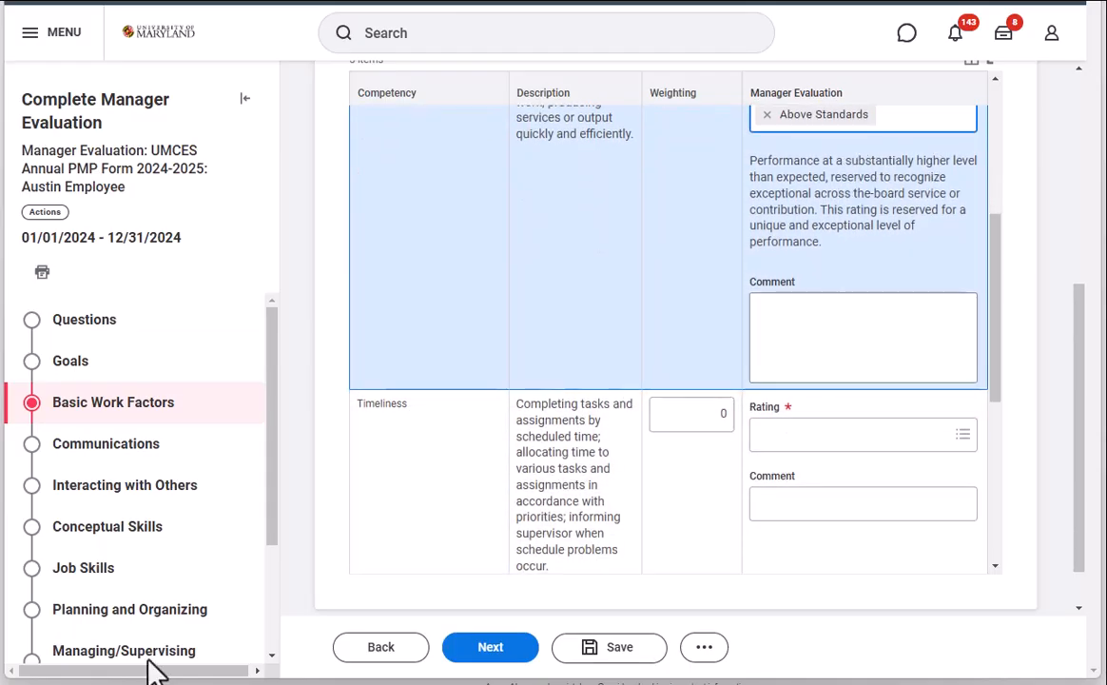
pyautogui.click(805, 326)
pyautogui.write('Applies expertise to solve complex problems')
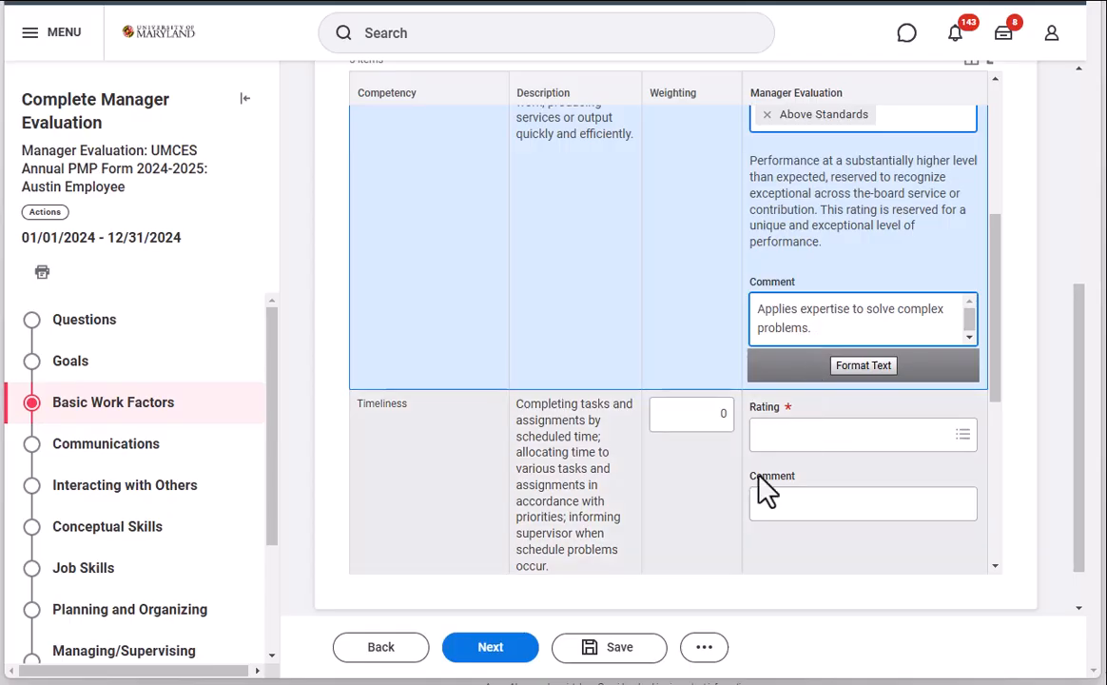
# Step: Evaluate Timeliness with weighting 10, rating Fully Successful and the comment "Balances multiple projects with ease."
pyautogui.scroll(-3, 766, 488)
pyautogui.scroll(-2, 770, 489)
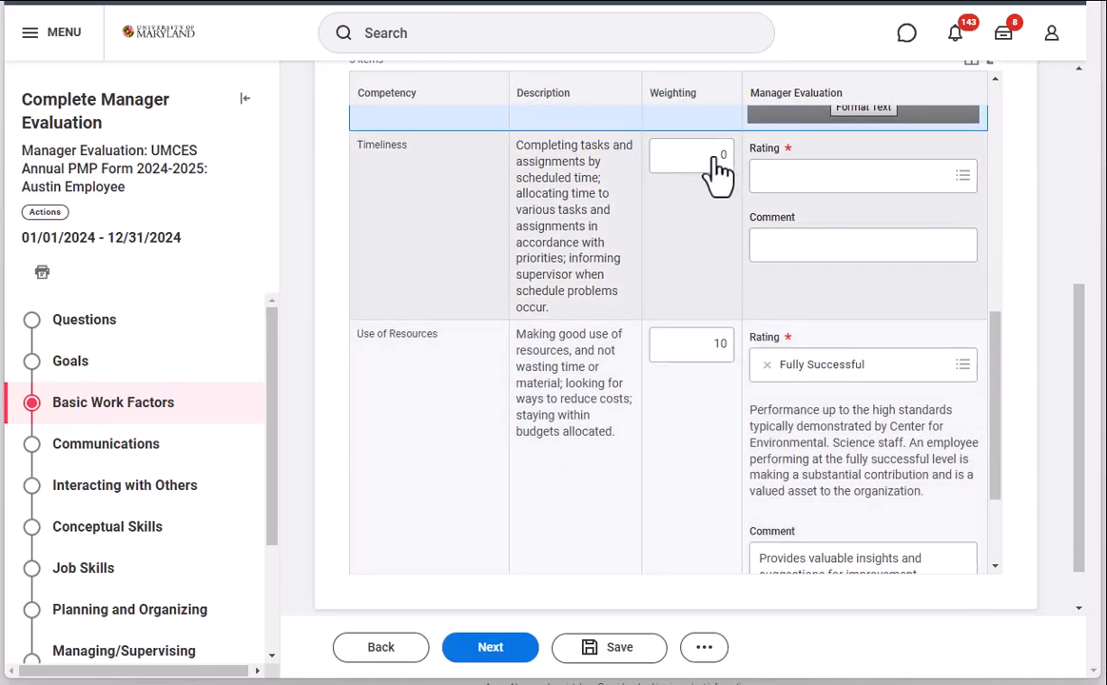
pyautogui.scroll(-1, 718, 171)
pyautogui.scroll(3, 728, 211)
pyautogui.click(714, 249)
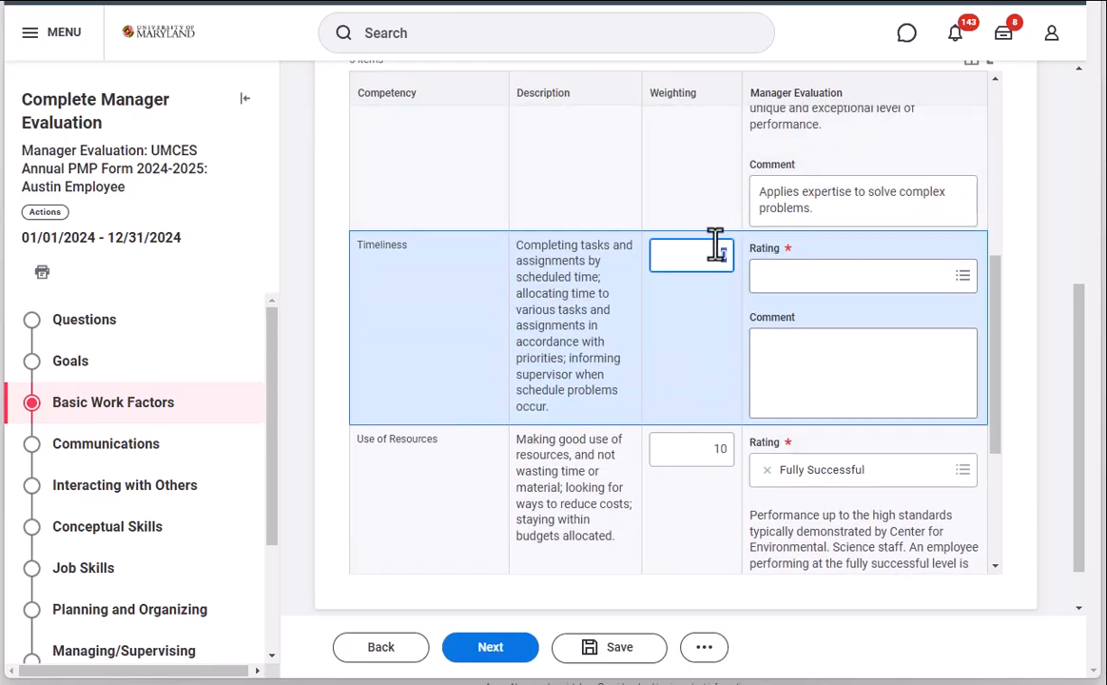
pyautogui.write('10')
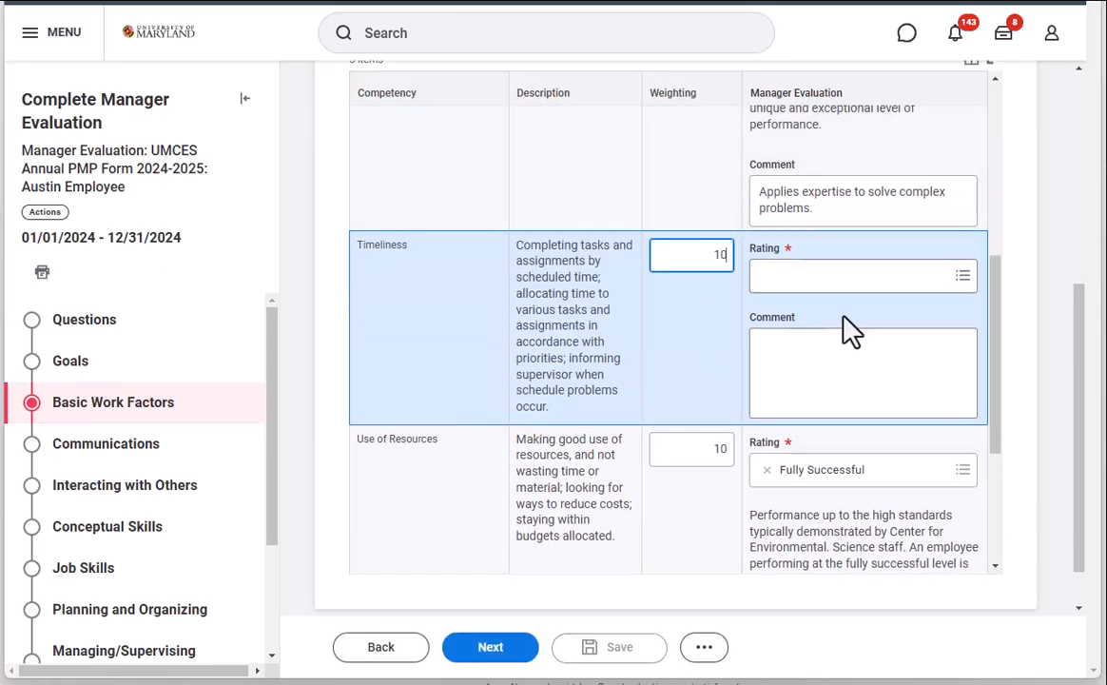
pyautogui.click(831, 278)
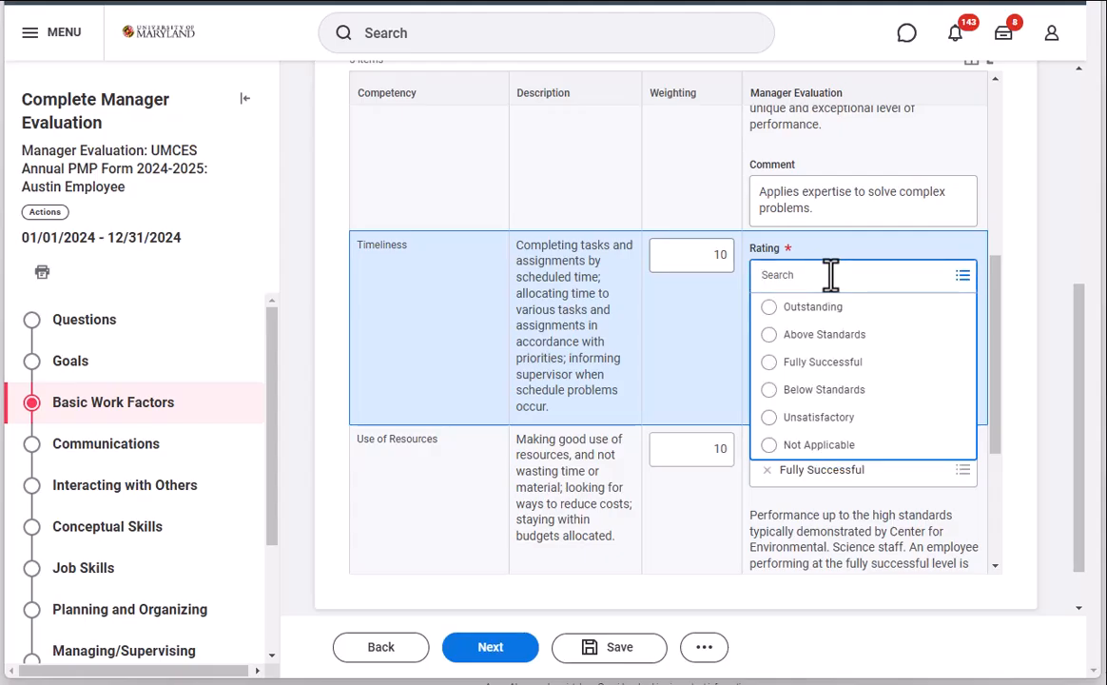
pyautogui.click(836, 365)
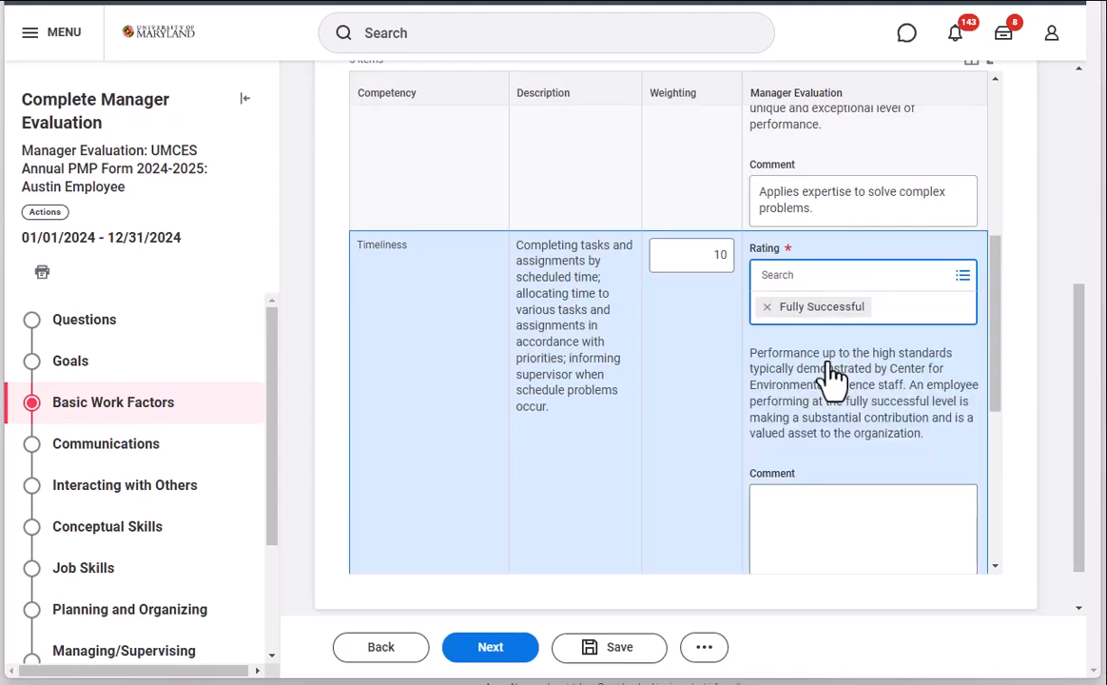
pyautogui.click(928, 517)
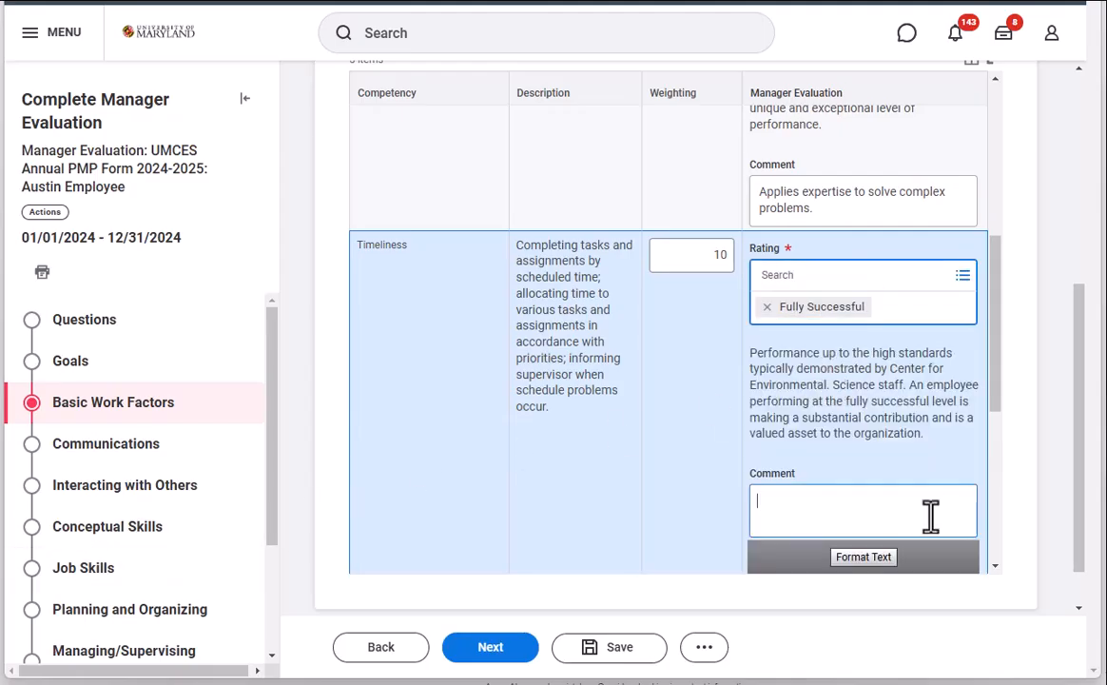
pyautogui.write('Balances multiple projects with ease')
# Step: Add the comment "Regularly reviews and adjusts plans as needed." to the Attendance and Punctuality evaluation
pyautogui.scroll(-3, 900, 430)
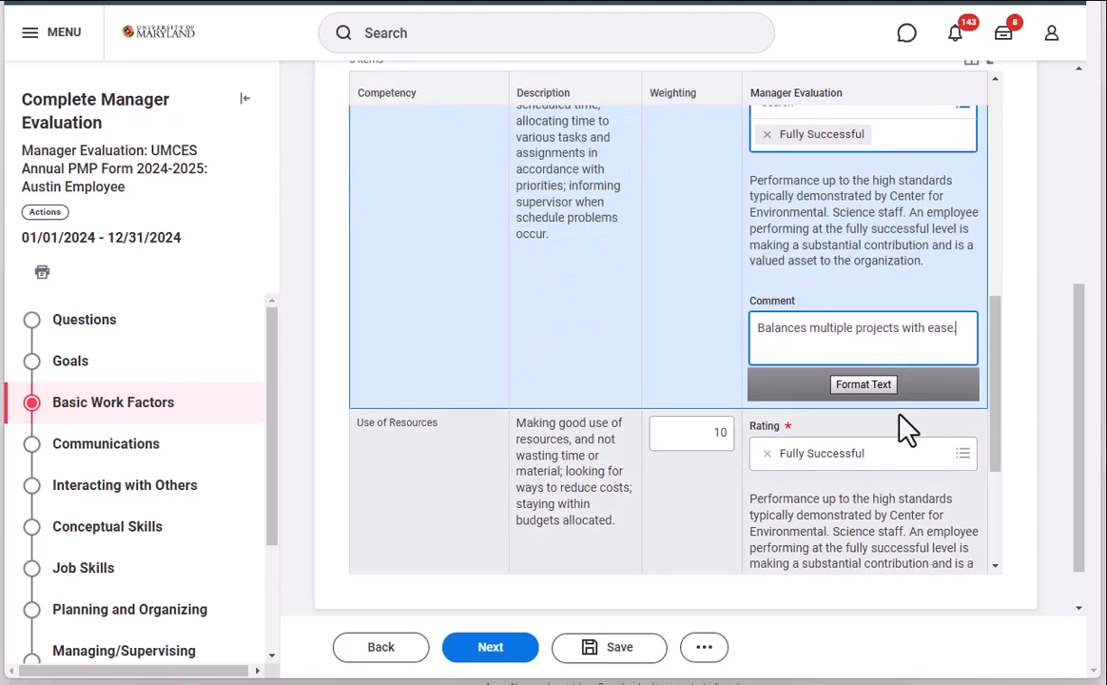
pyautogui.scroll(-4, 908, 428)
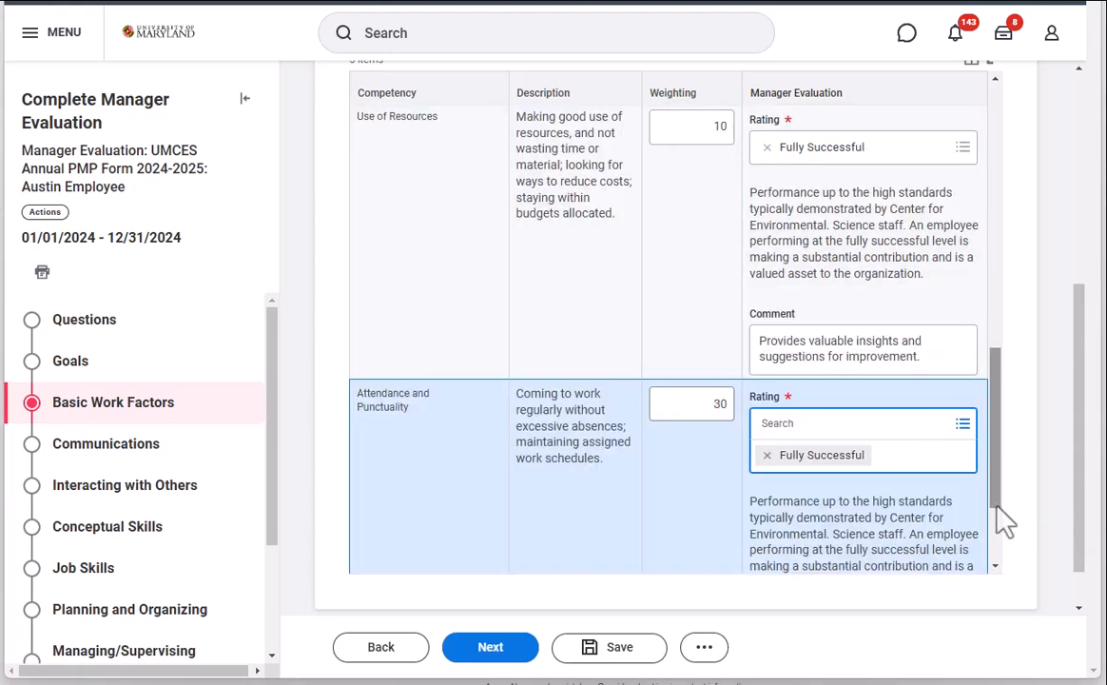
pyautogui.moveTo(998, 519); pyautogui.dragTo(998, 585)
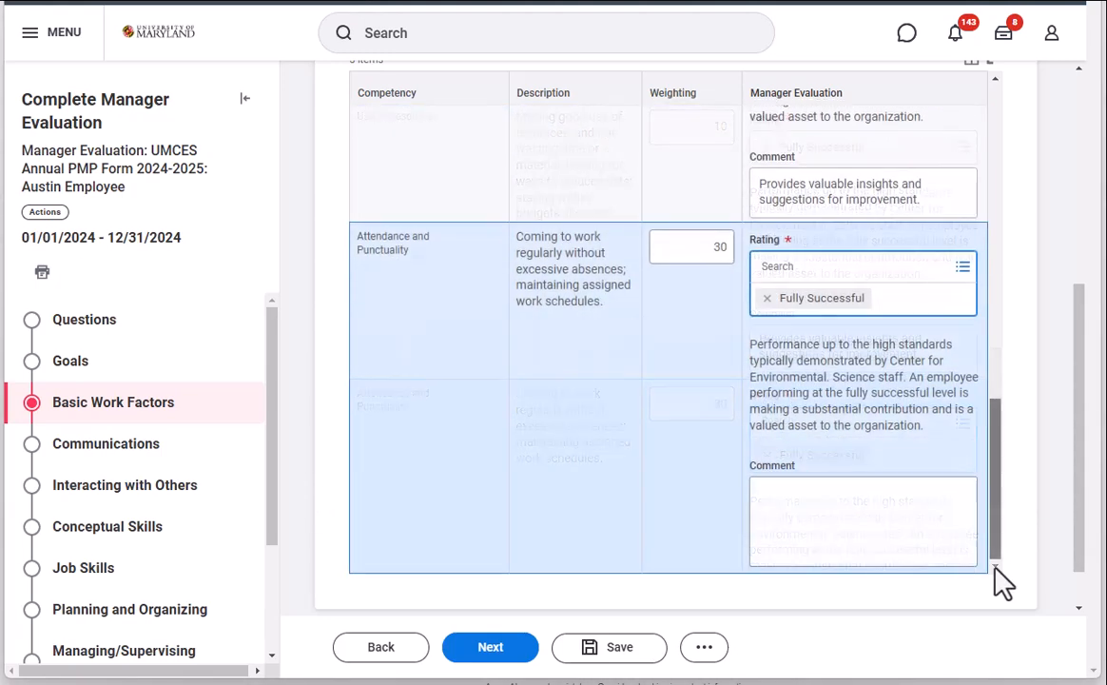
pyautogui.click(829, 512)
pyautogui.write('Regularly reviews and adjusts plans as needed.')
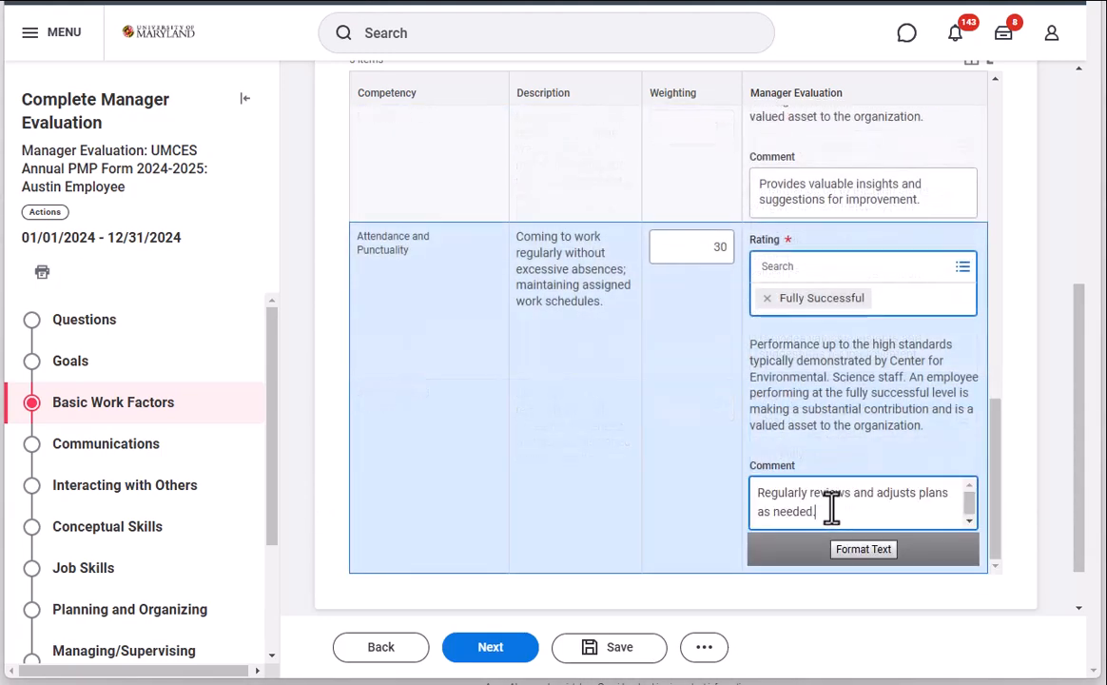
pyautogui.moveTo(1079, 433); pyautogui.dragTo(1081, 490)
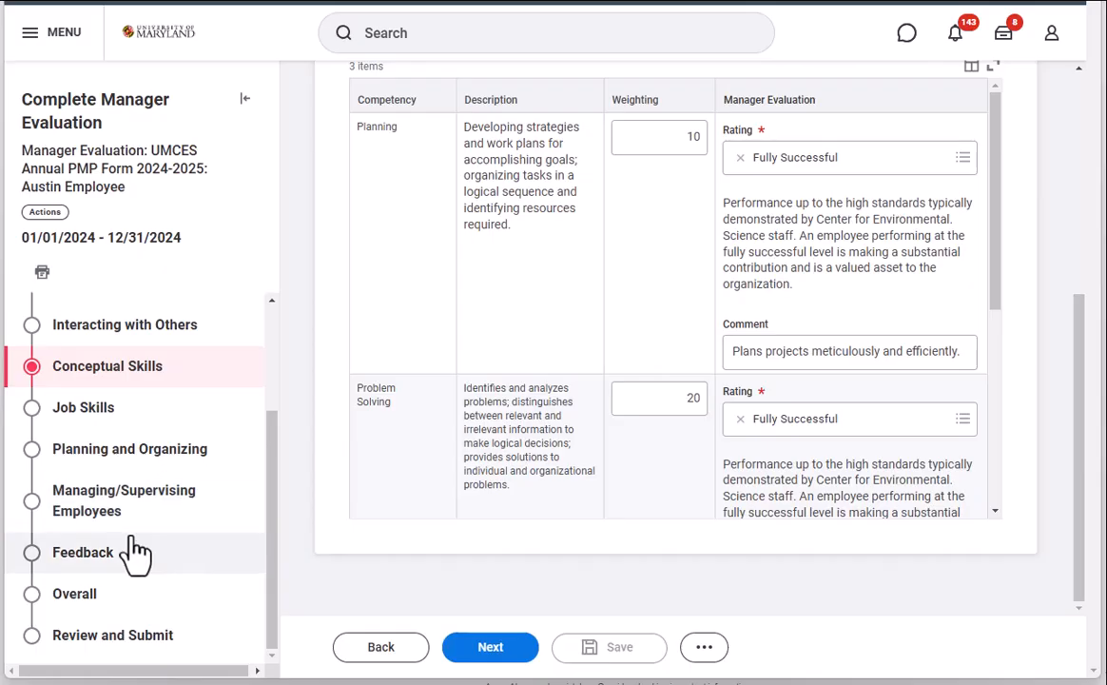
# Step: Open the Overall section of the evaluation and check the manager's calculated rating and final rating
pyautogui.click(210, 599)
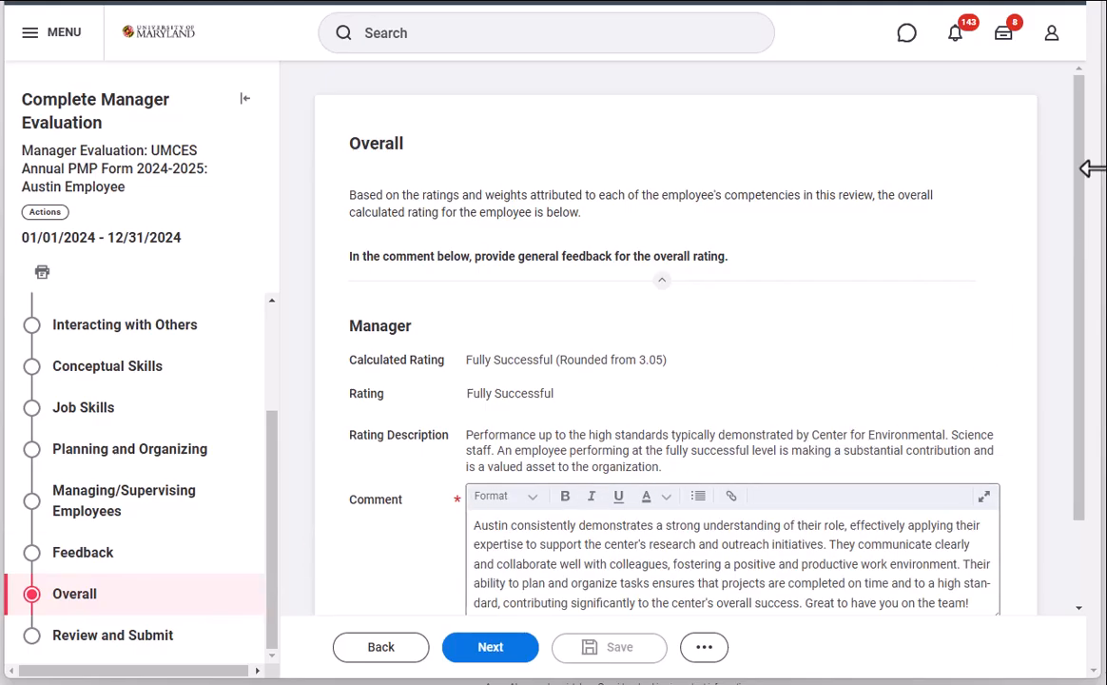
pyautogui.moveTo(1084, 130); pyautogui.dragTo(1077, 210)
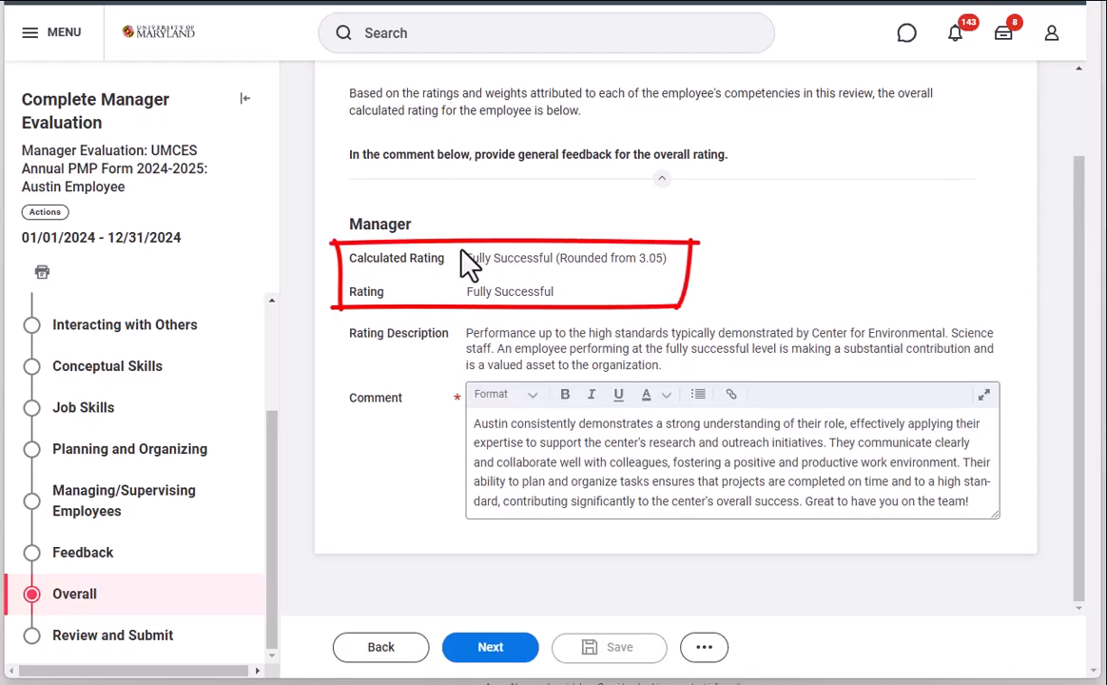
pyautogui.moveTo(335, 265); pyautogui.dragTo(375, 263)
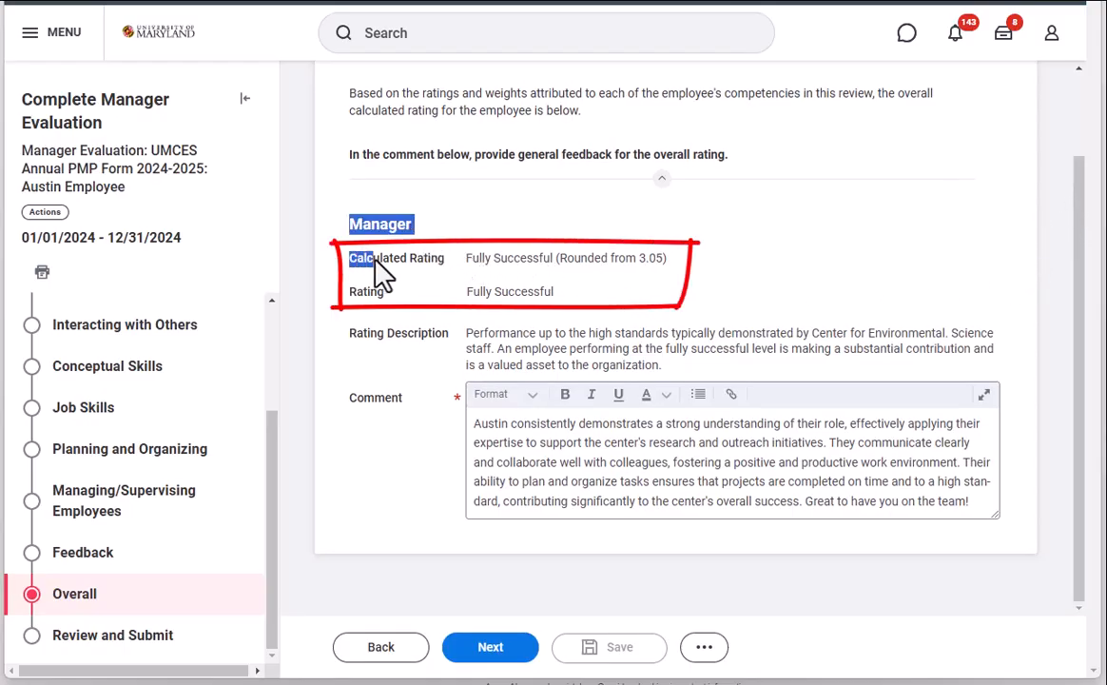
pyautogui.moveTo(563, 275); pyautogui.dragTo(622, 277)
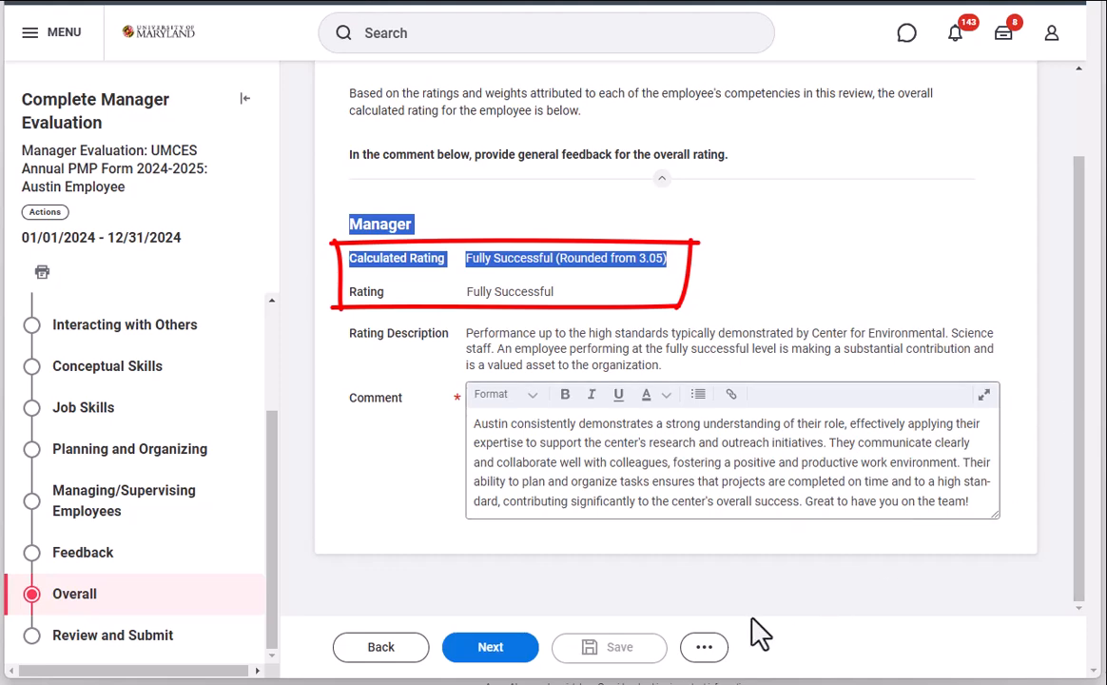
# Step: Proceed to Review and Submit, look through the evaluation from Questions to Overall, and submit it
pyautogui.click(511, 650)
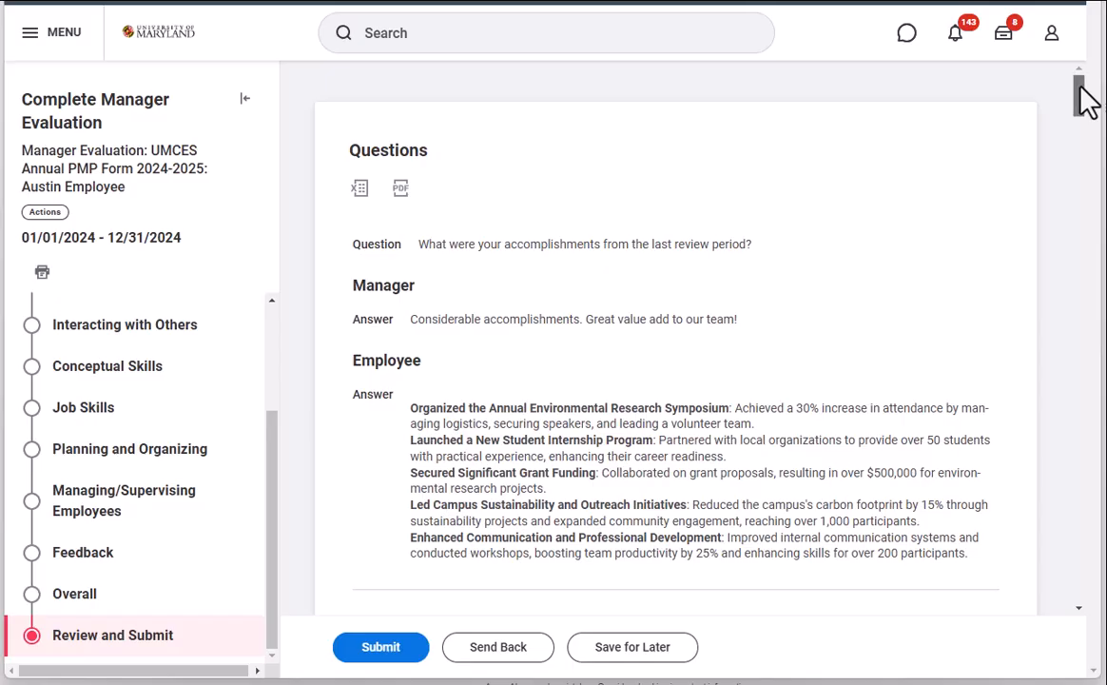
pyautogui.moveTo(1086, 100)
pyautogui.mouseDown()
pyautogui.moveTo(1102, 277)
pyautogui.moveTo(1052, 541)
pyautogui.moveTo(1030, 576)
pyautogui.moveTo(1018, 559)
pyautogui.mouseUp()
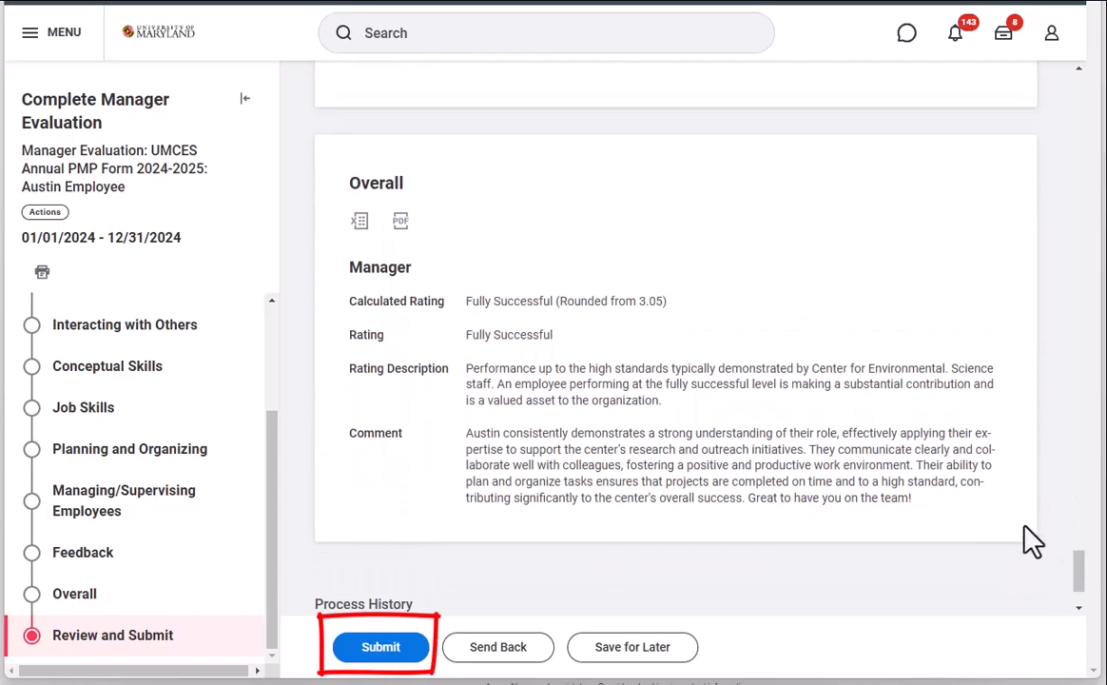
pyautogui.click(371, 650)
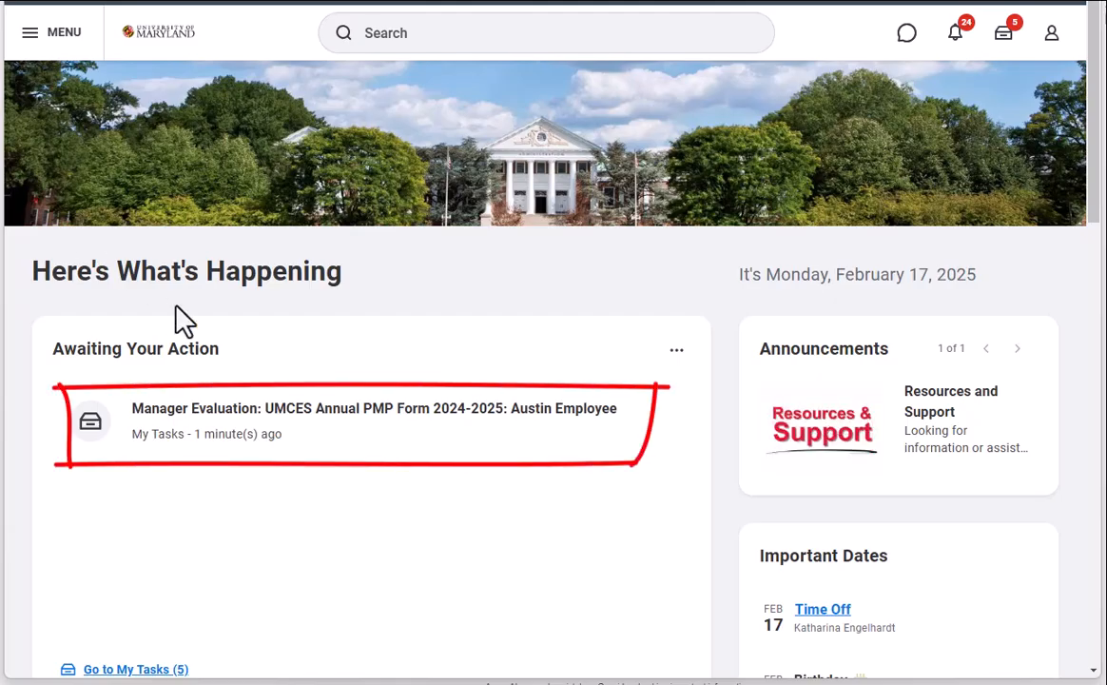
# Step: Open the Manager Evaluation: UMCES Annual PMP Form 2024-2025 review task, check its contents and overall rating, and approve it
pyautogui.click(499, 444)
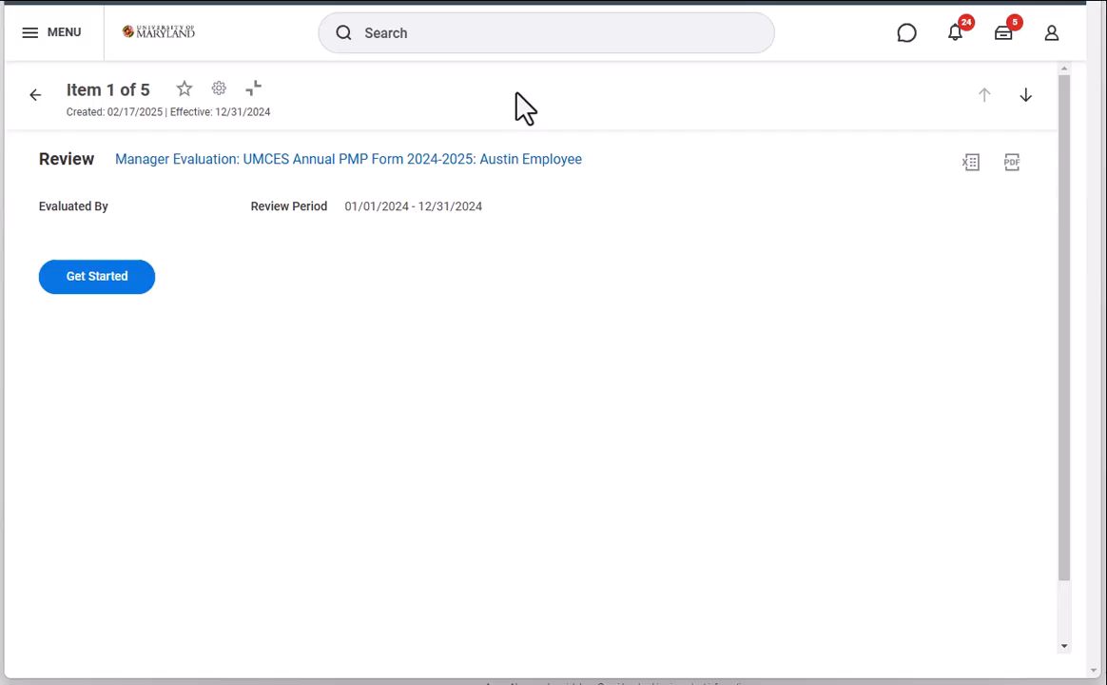
pyautogui.click(109, 283)
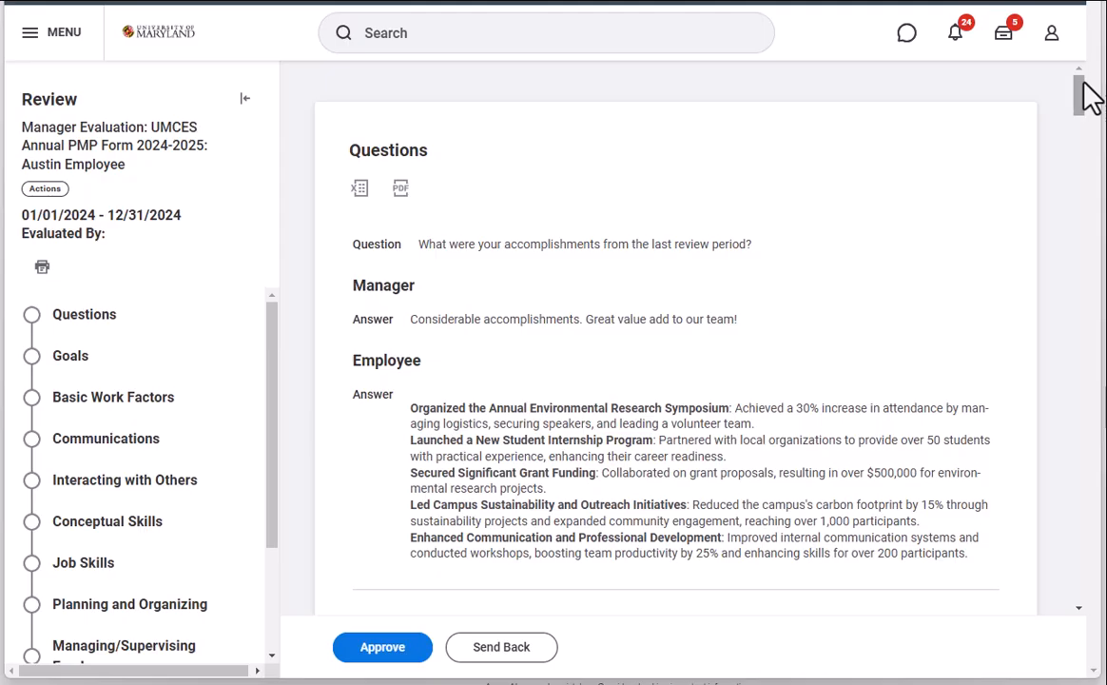
pyautogui.moveTo(1087, 102); pyautogui.dragTo(1087, 123)
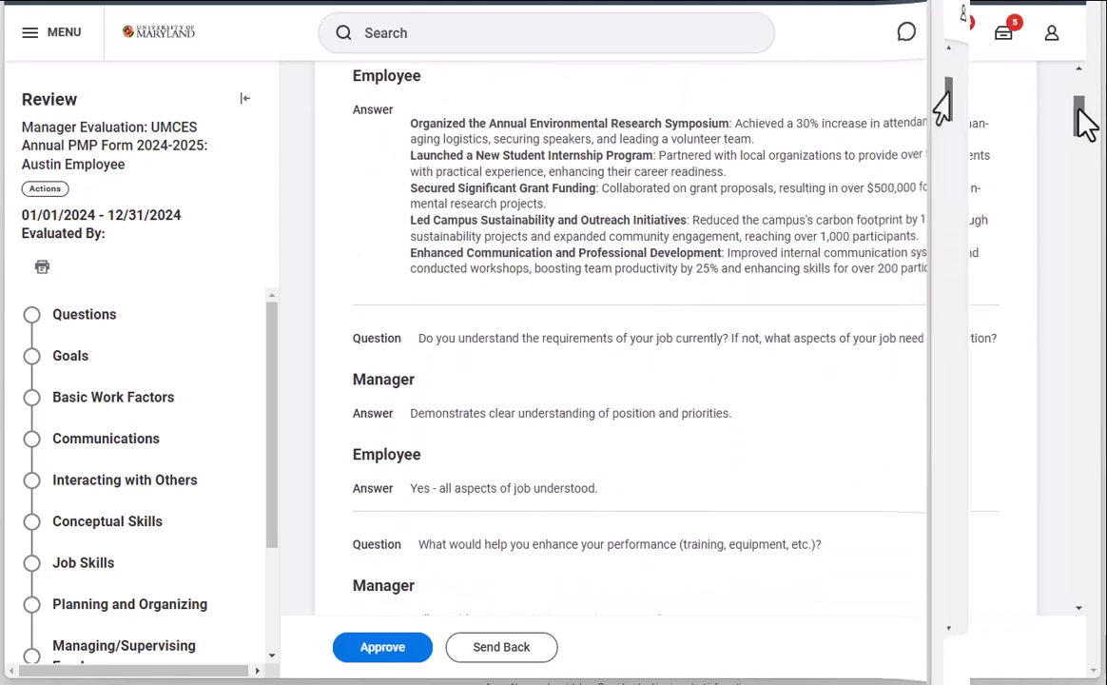
pyautogui.moveTo(1079, 116); pyautogui.dragTo(1089, 582)
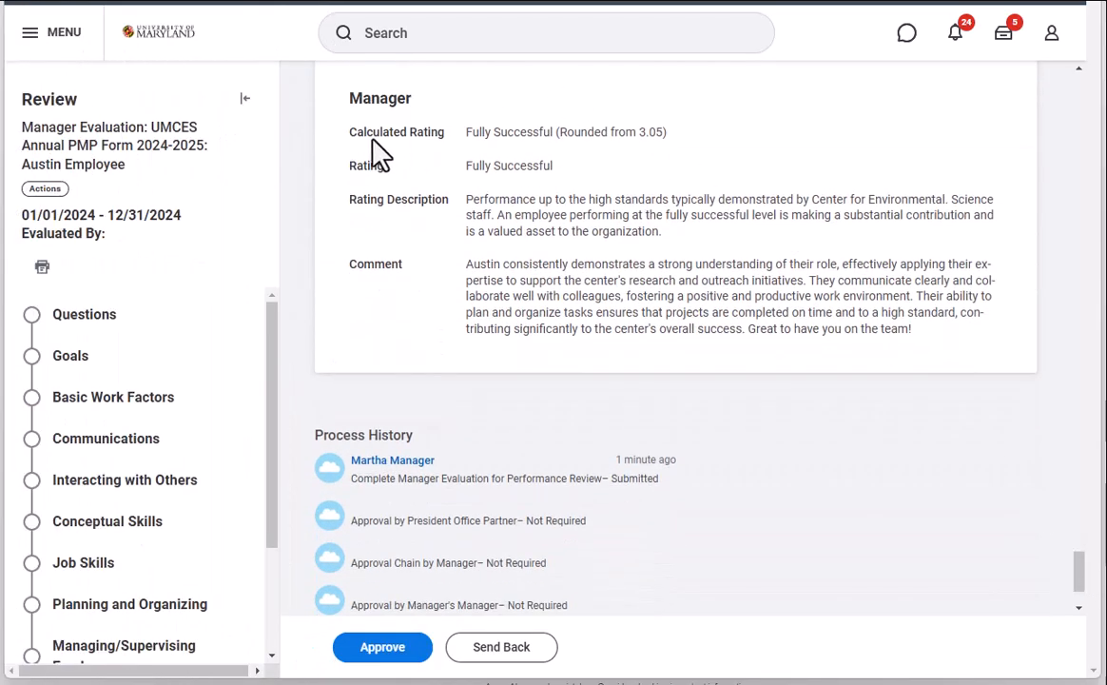
pyautogui.moveTo(340, 170); pyautogui.dragTo(496, 164)
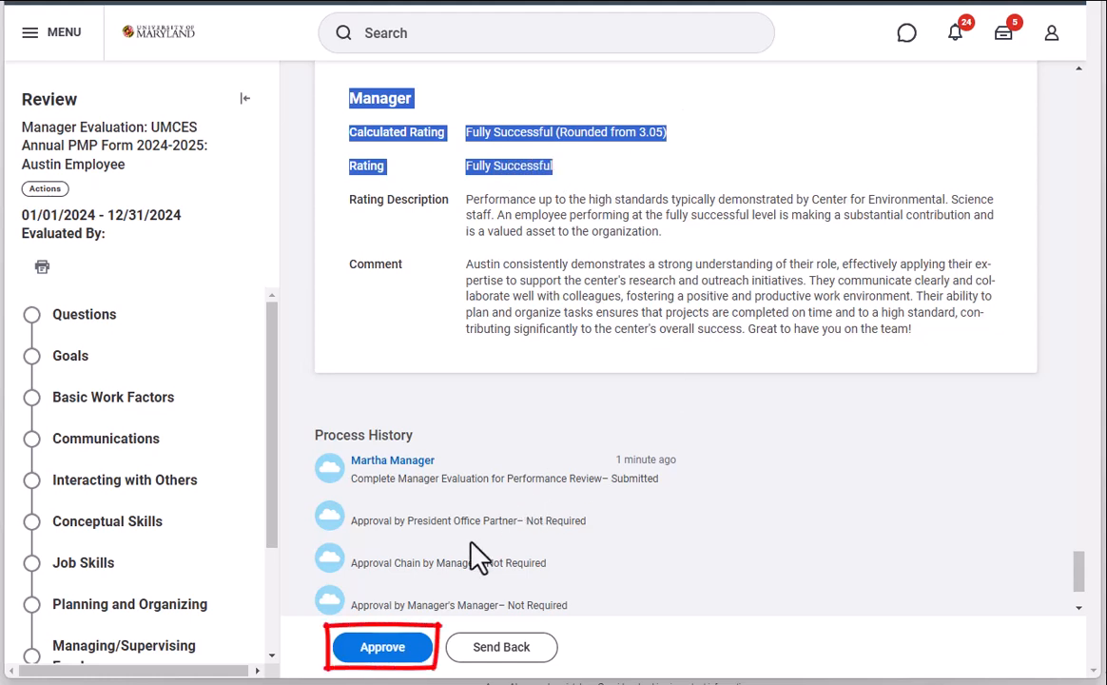
pyautogui.click(385, 648)
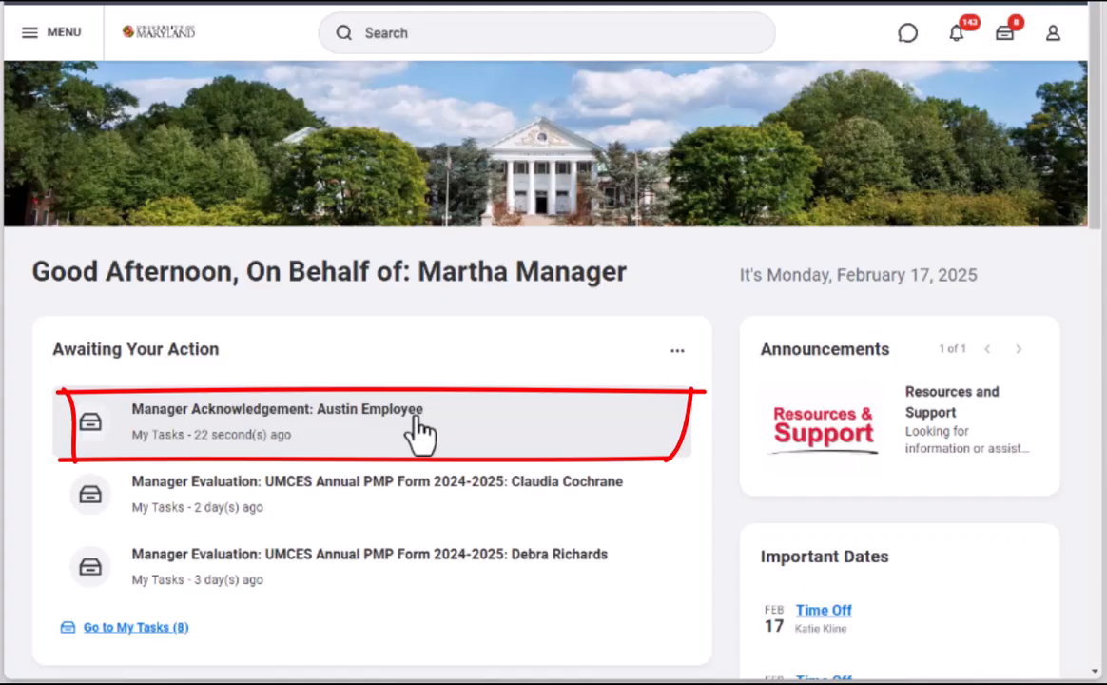
# Step: Start the Manager Acknowledgement task awaiting action and look through the evaluation summary
pyautogui.click(418, 432)
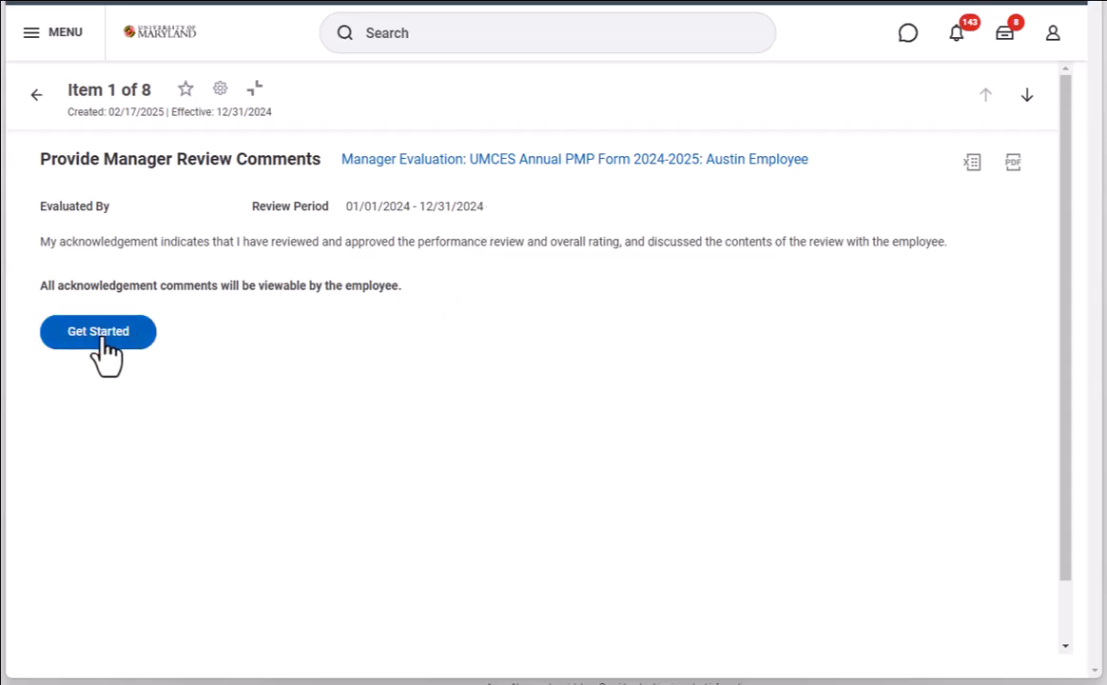
pyautogui.click(103, 332)
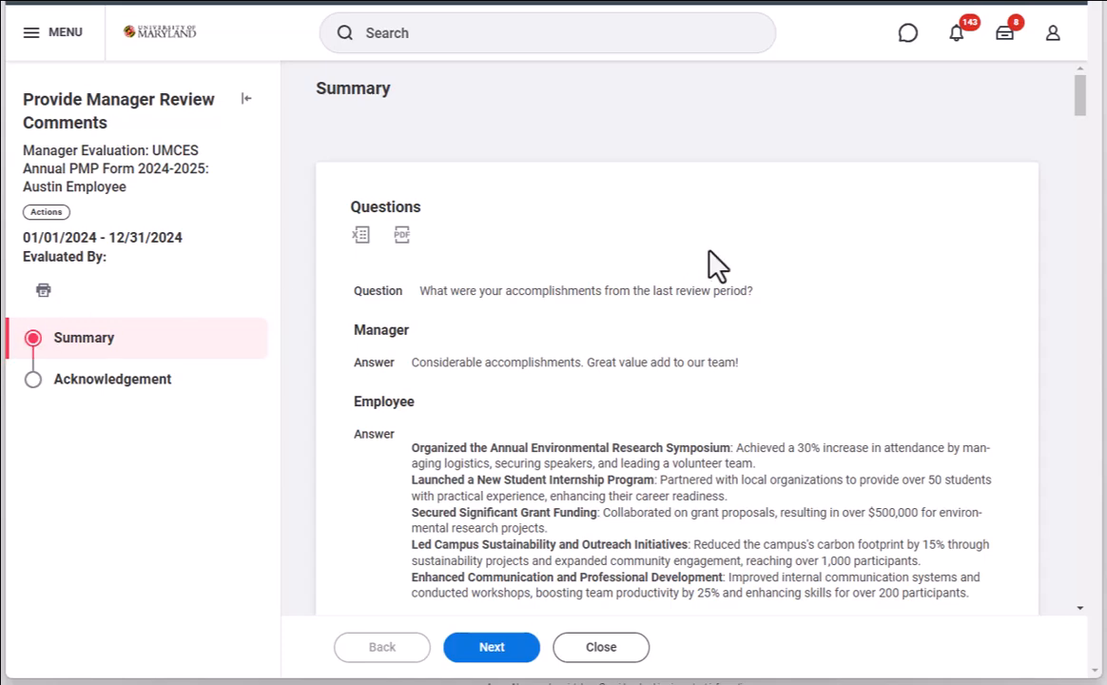
pyautogui.moveTo(1081, 95); pyautogui.dragTo(1081, 209)
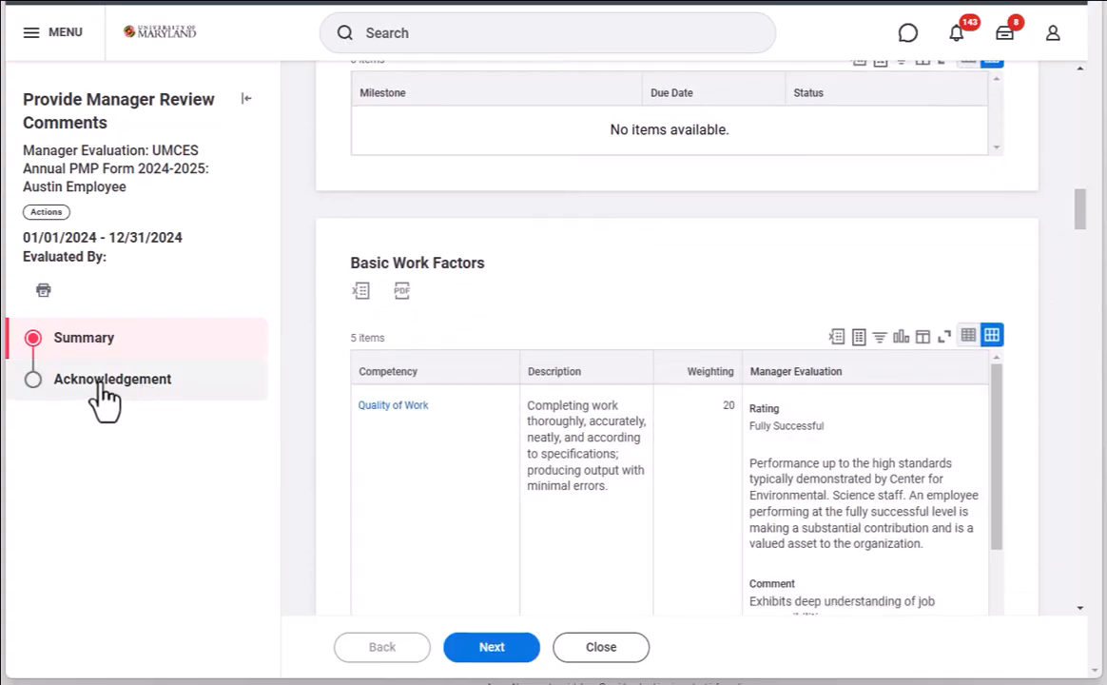
# Step: Set the manager's acknowledgement status to Acknowledge Without Comments, leave the comment empty, and submit it
pyautogui.click(93, 391)
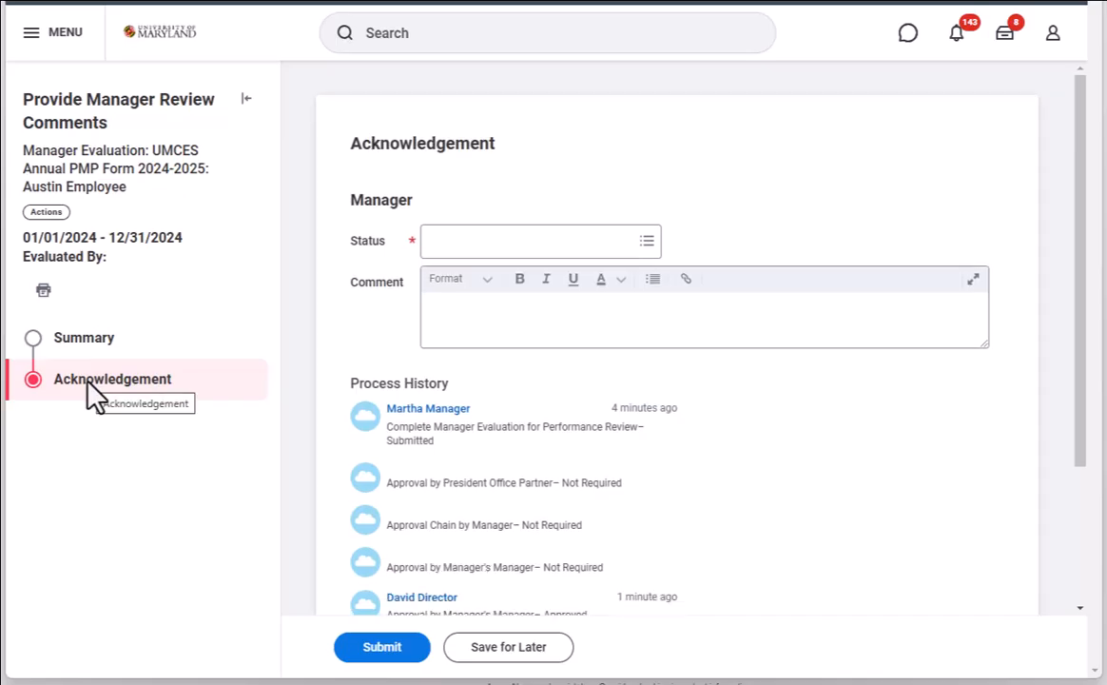
pyautogui.click(455, 243)
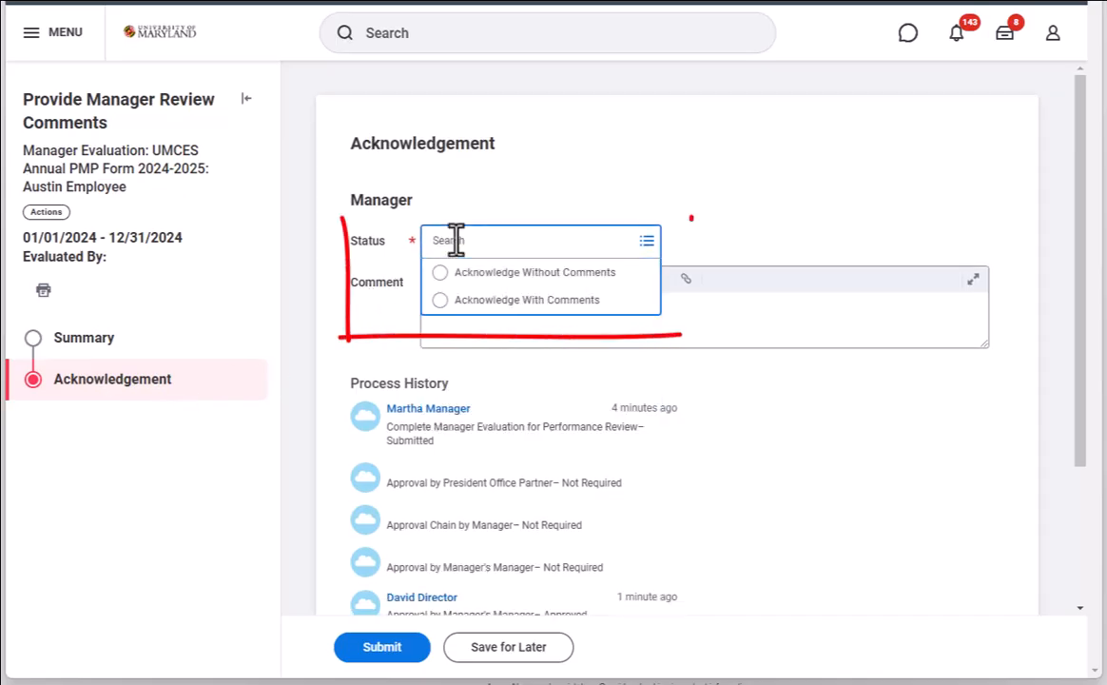
pyautogui.click(584, 276)
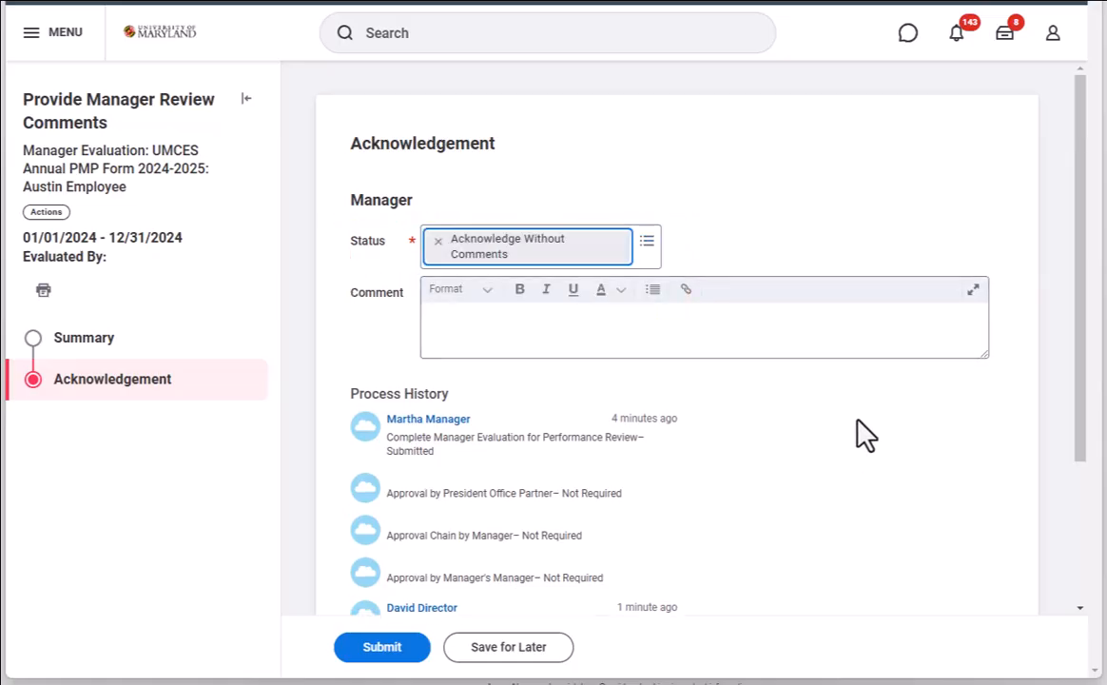
pyautogui.click(835, 333)
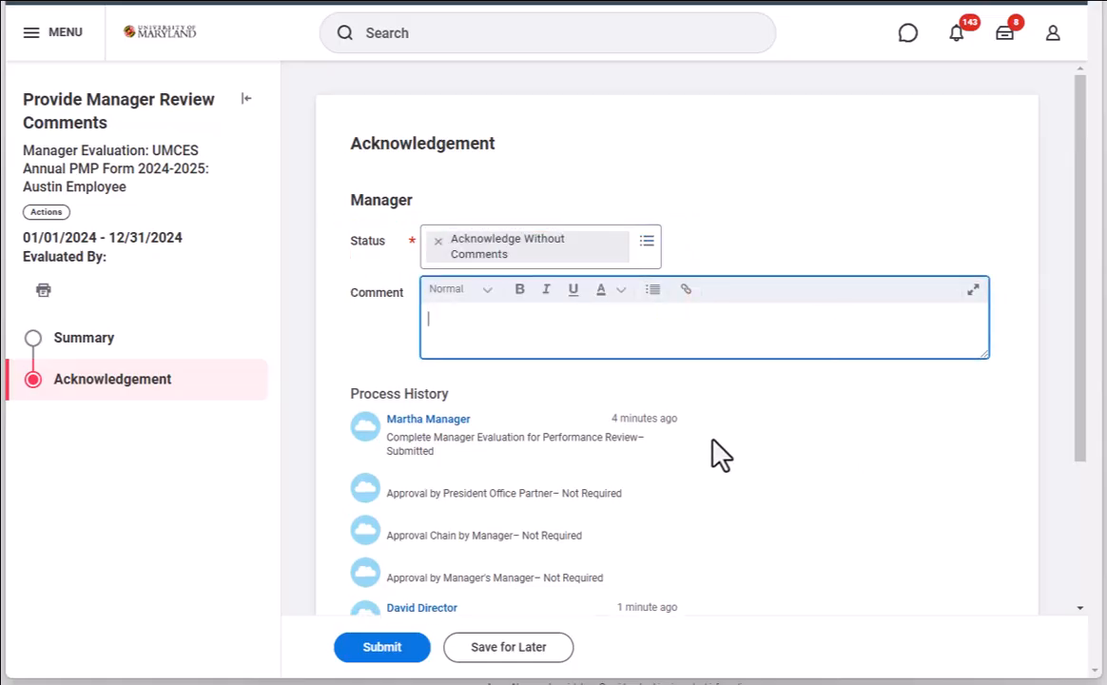
pyautogui.click(384, 652)
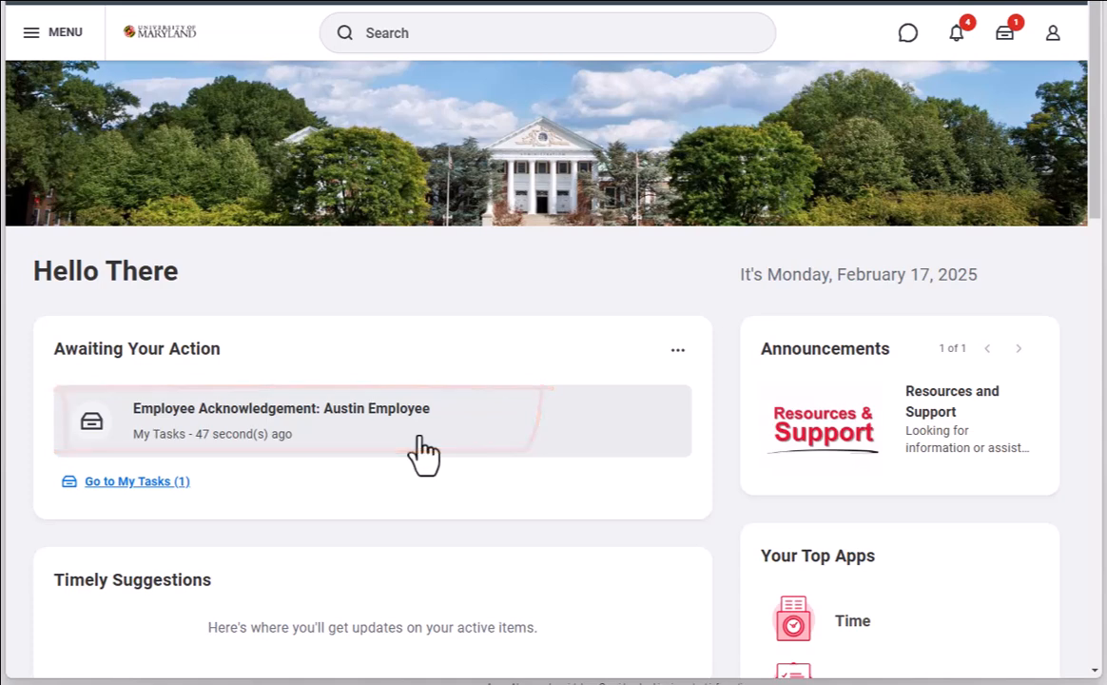
# Step: Start the Employee Acknowledgement task awaiting action and look through the performance review summary
pyautogui.click(418, 439)
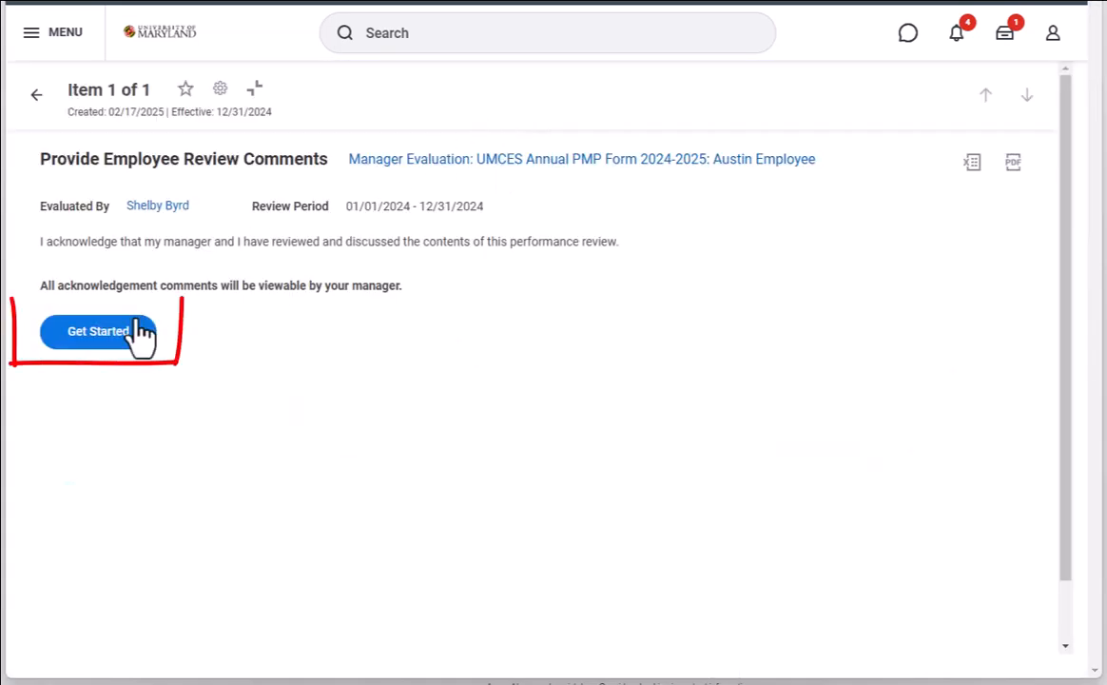
pyautogui.click(123, 337)
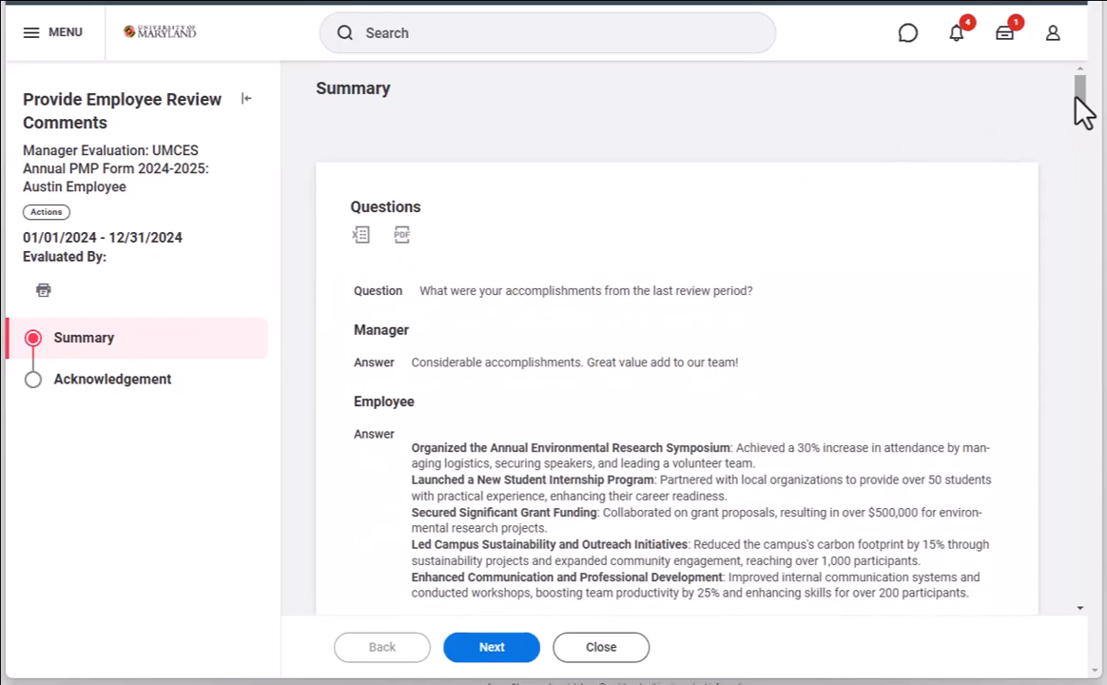
pyautogui.moveTo(1086, 104); pyautogui.dragTo(1104, 236)
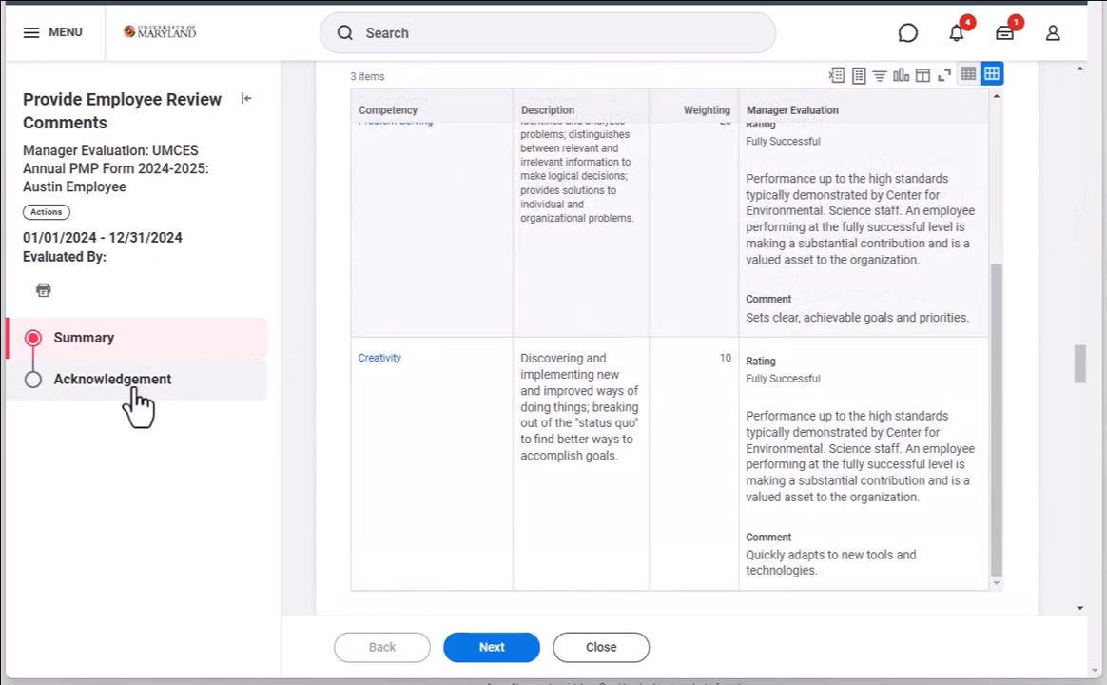
# Step: Set the employee's acknowledgement status to Acknowledge Without Comments and submit the acknowledgement
pyautogui.click(135, 390)
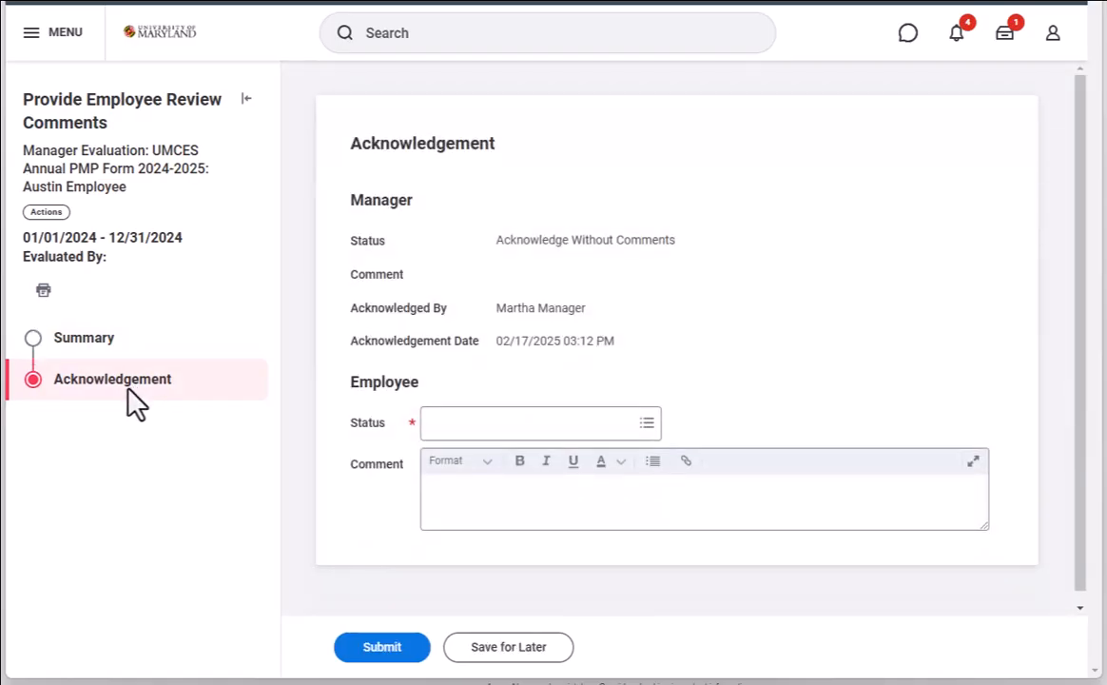
pyautogui.click(454, 428)
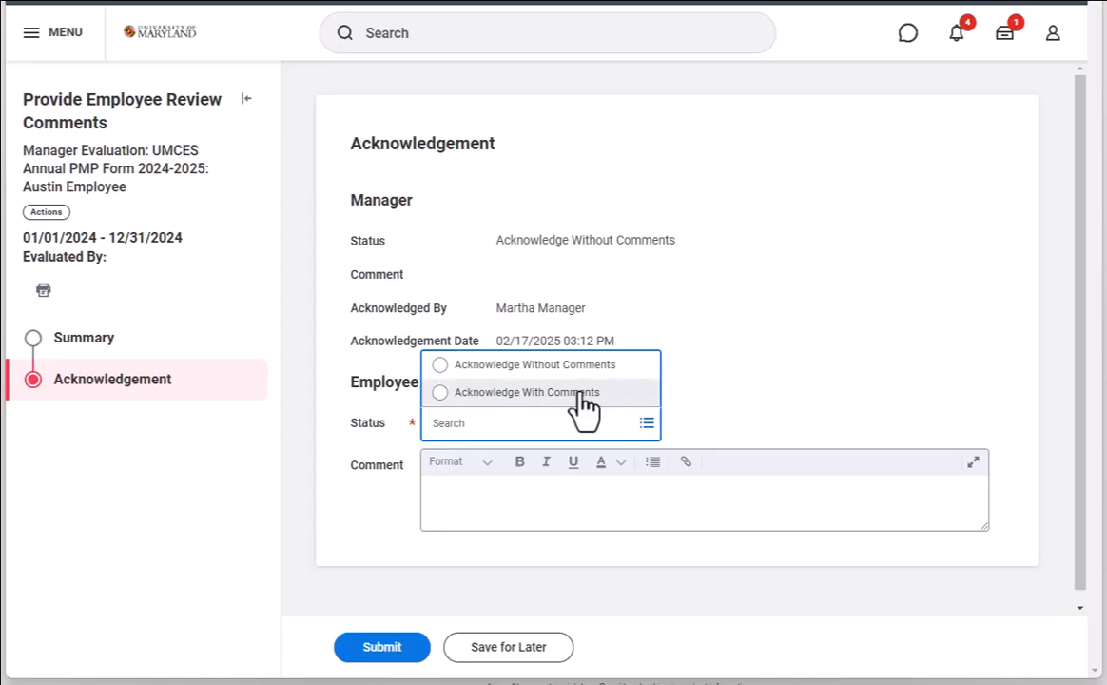
pyautogui.click(440, 367)
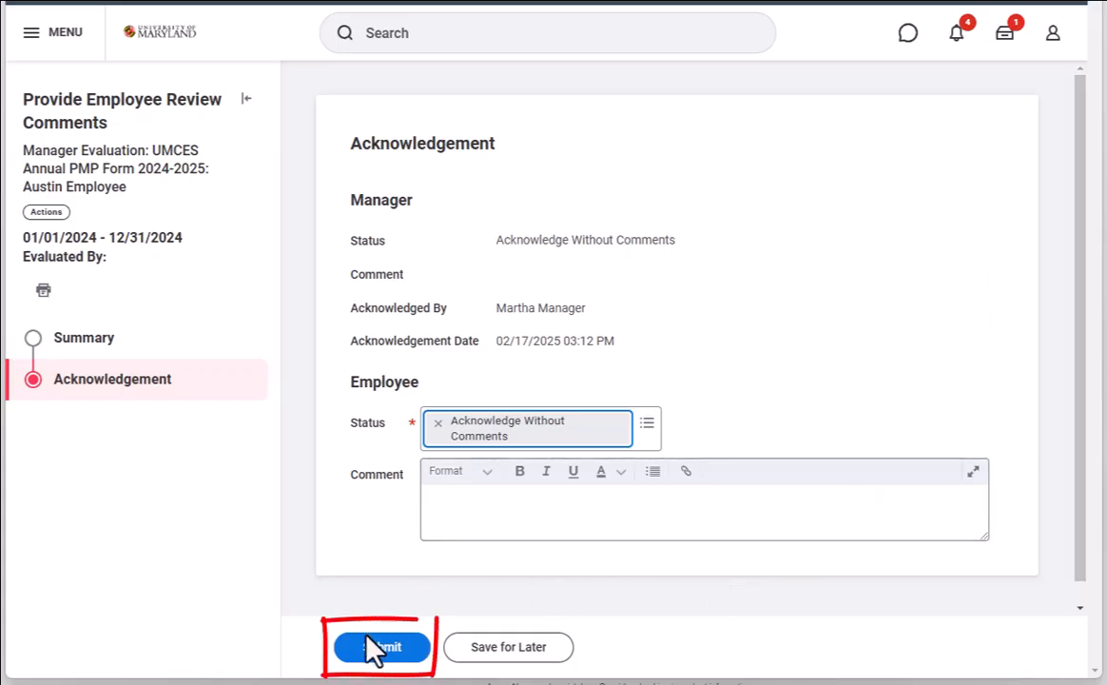
pyautogui.click(404, 653)
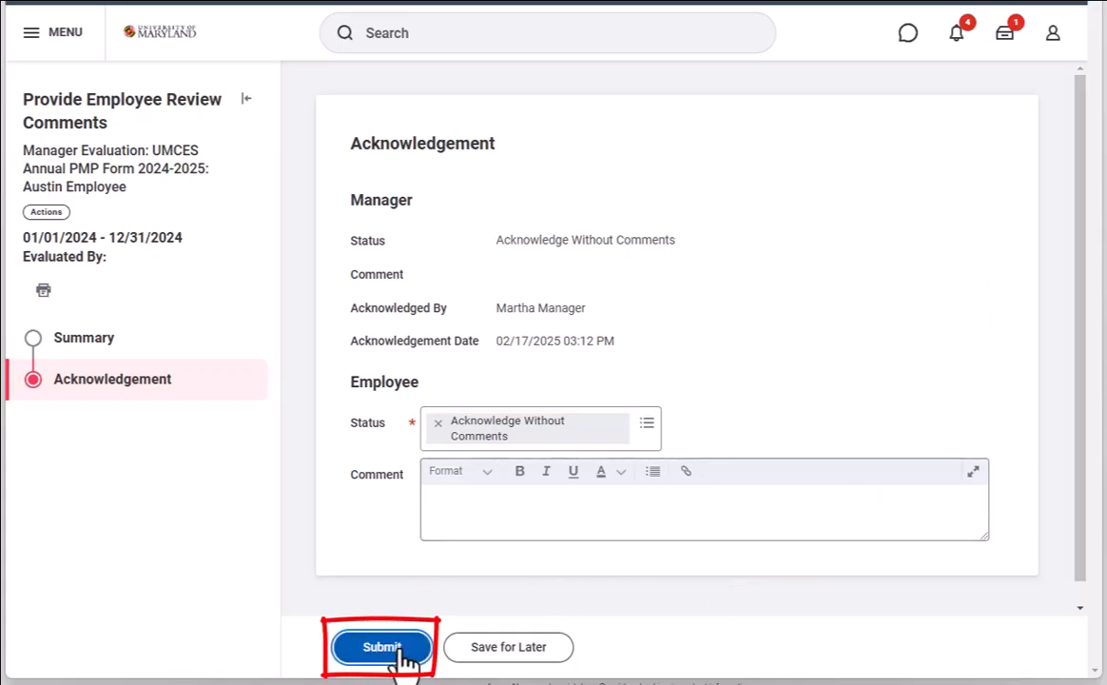